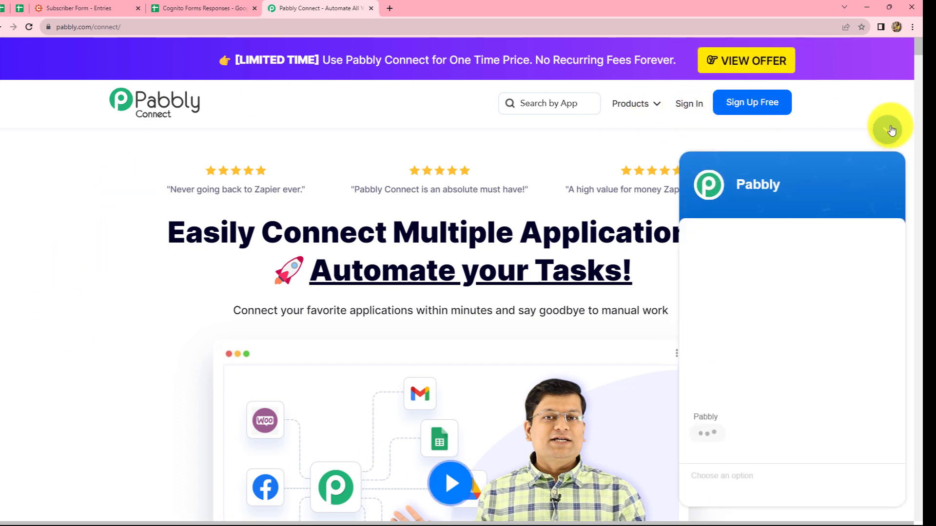
- Dismiss the chat popup, sign in to the Pabbly account and open Pabbly Connect from the list of all apps
click(891, 127)
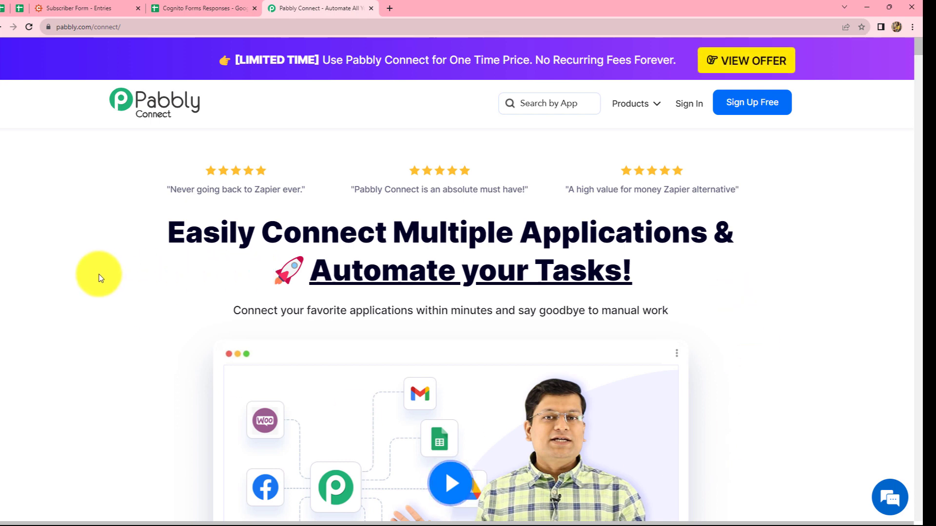
click(685, 107)
scroll(460, 419, down, 2)
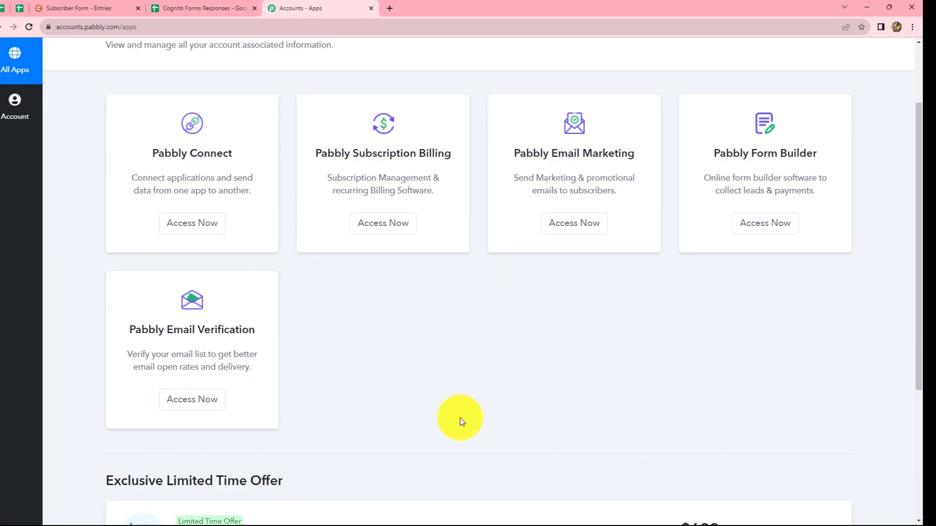
scroll(459, 420, up, 2)
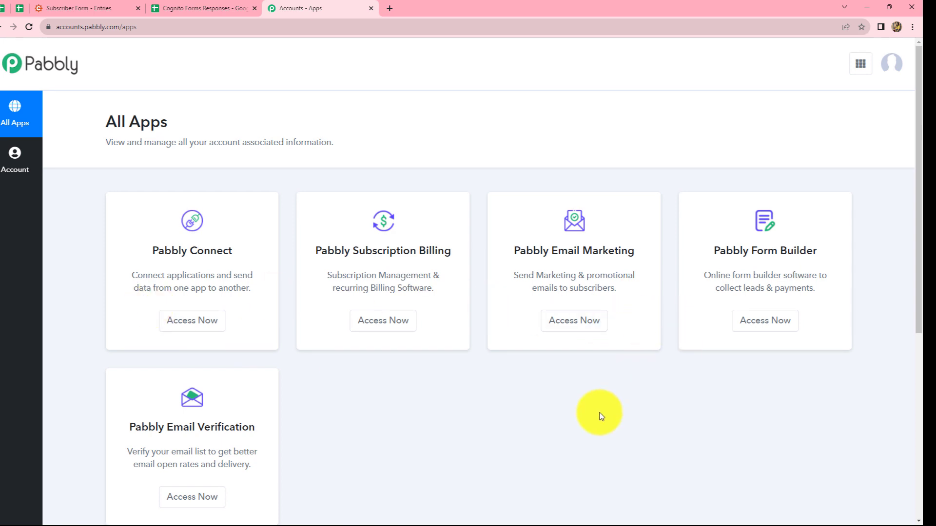
scroll(599, 415, down, 1)
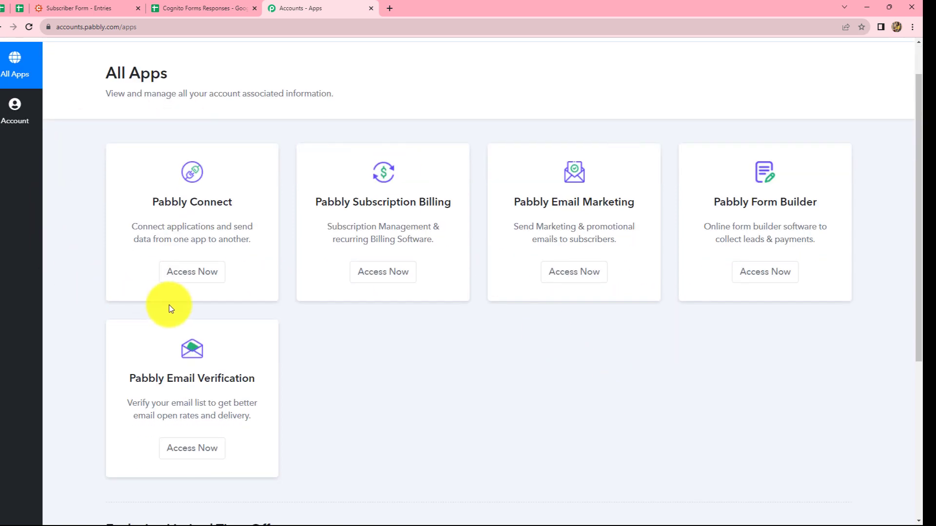
click(184, 277)
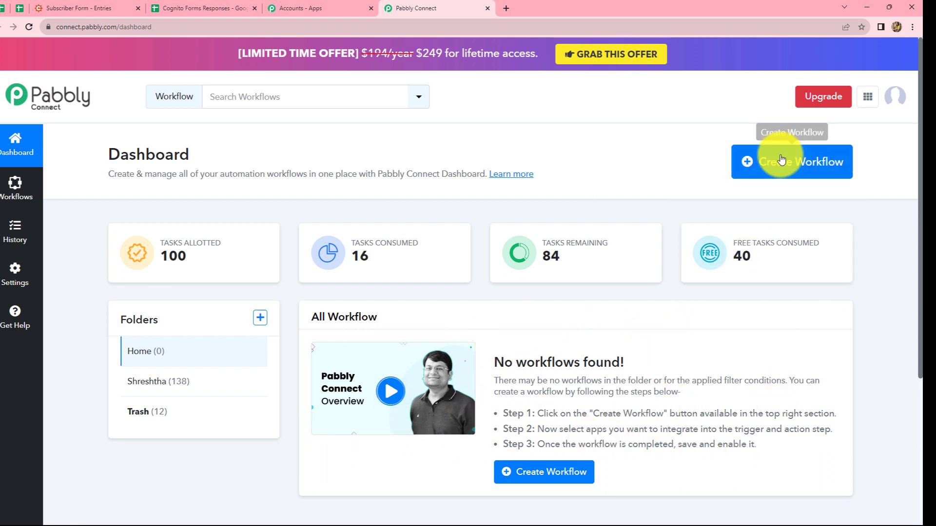
- Create a new workflow named "Cognito Forms to Google Sheets to Gmail"
click(813, 172)
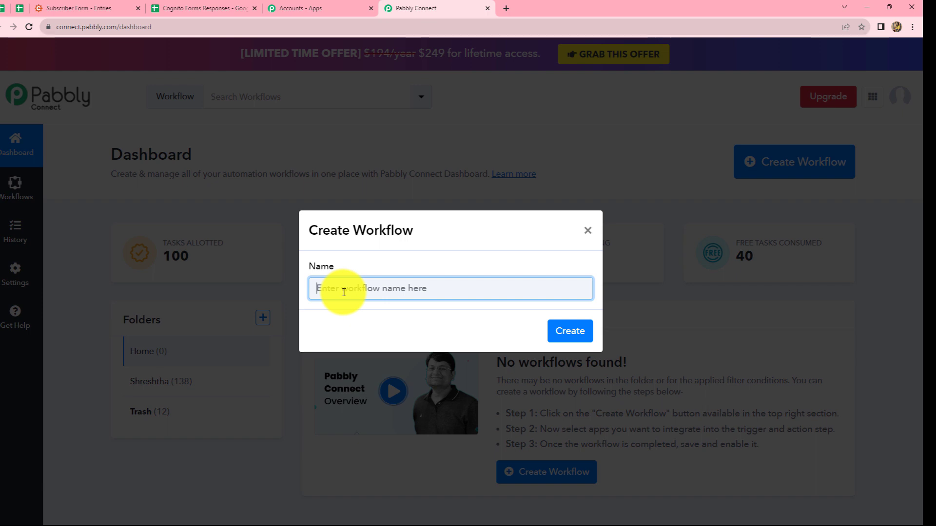
text(Cognito Forms to Google Sheets to Gmail)
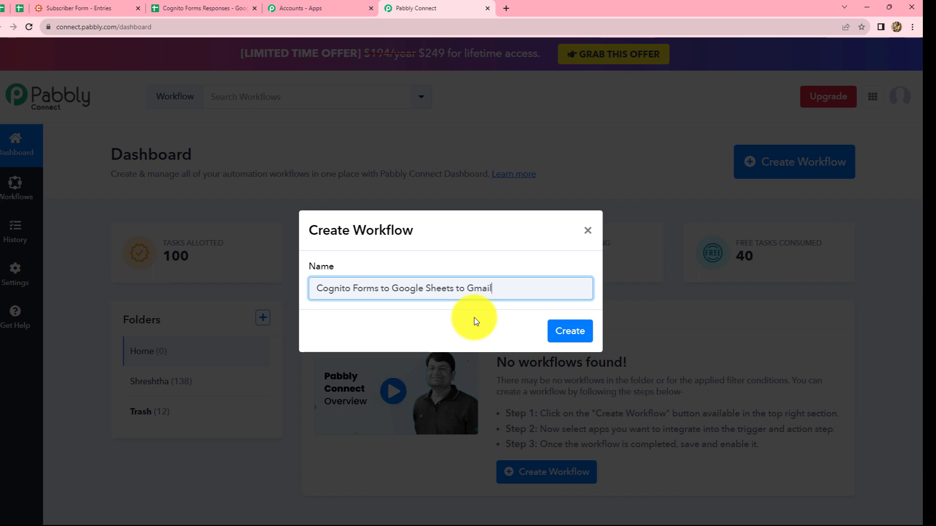
click(560, 333)
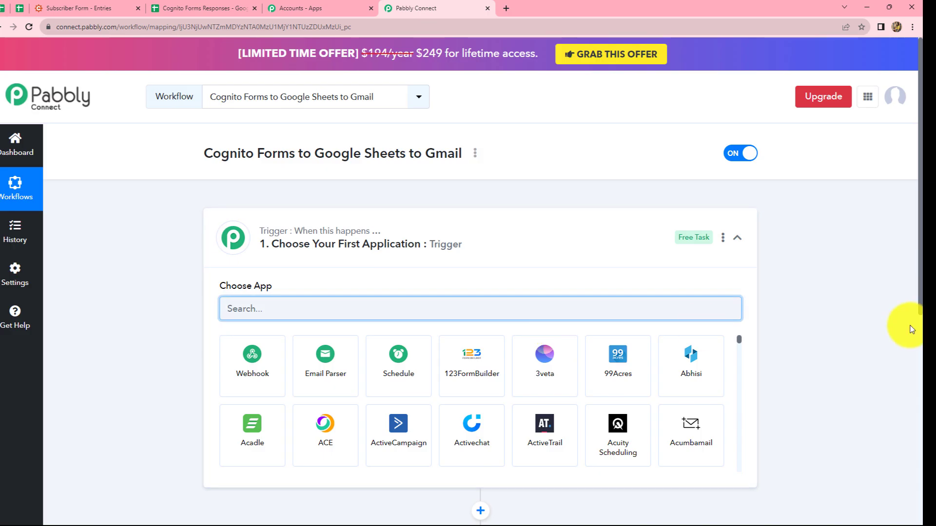
- Set the workflow's trigger application to Cognito Forms with Update Entry as the trigger event
scroll(853, 317, down, 3)
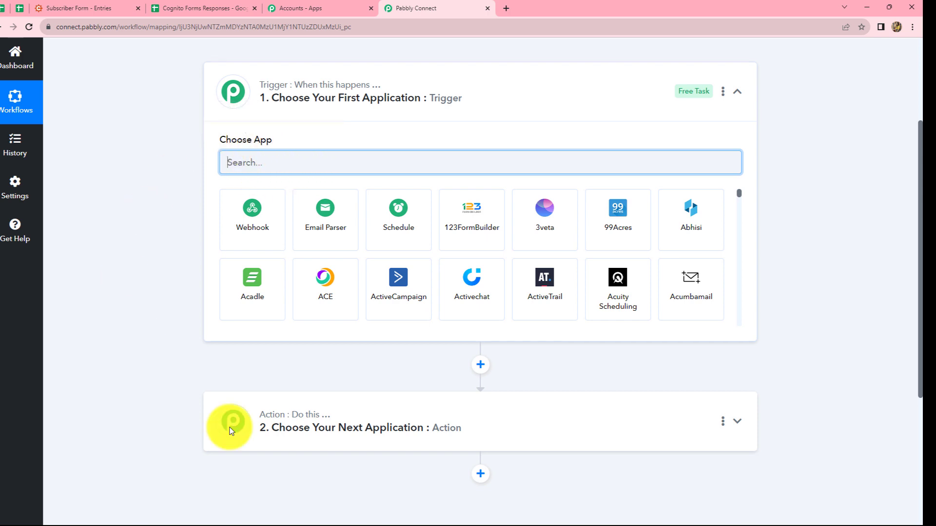
mouse_move(298, 420)
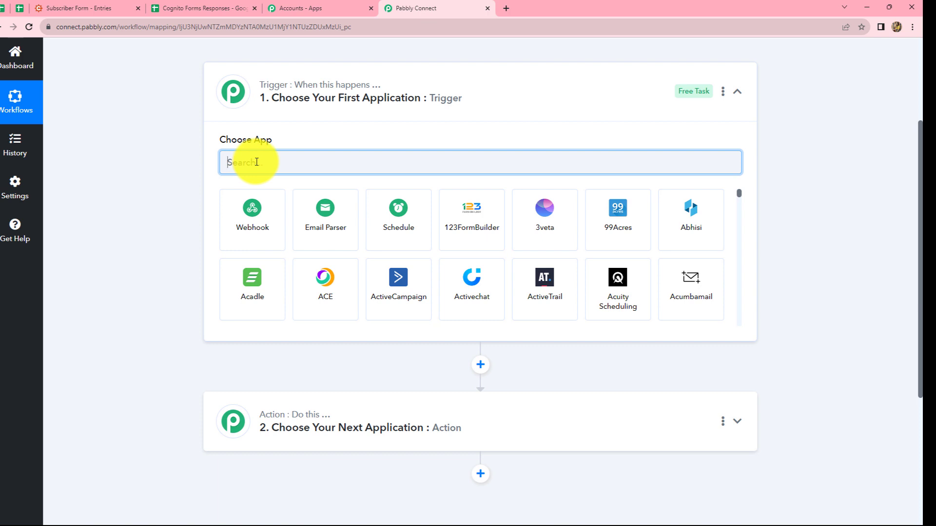
text(Cog)
click(229, 215)
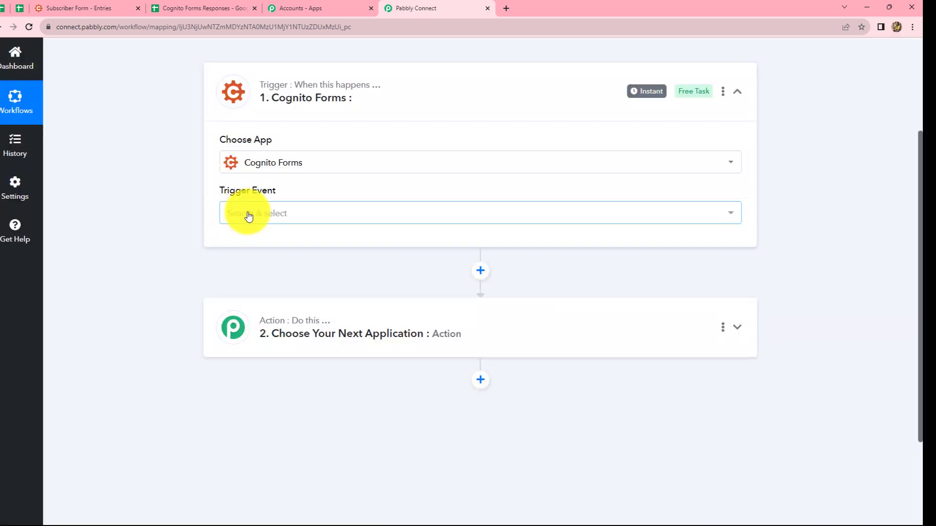
click(245, 214)
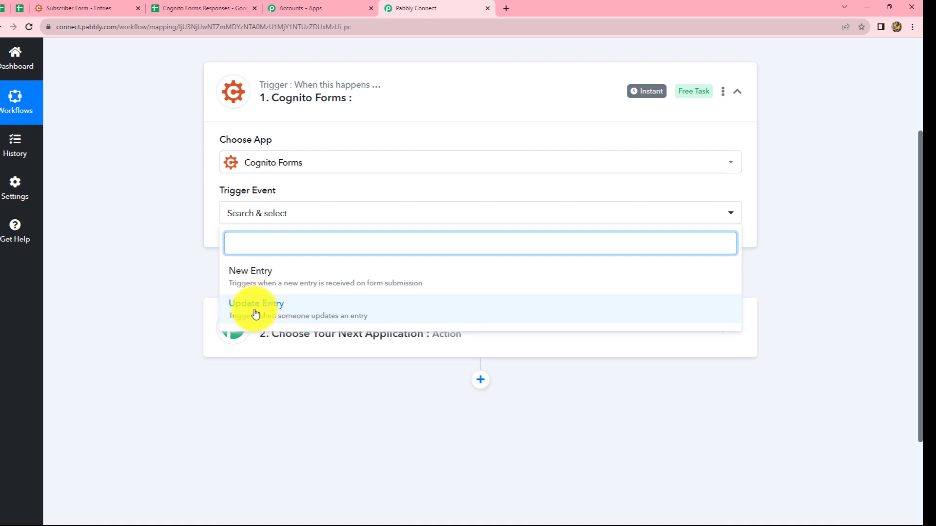
click(255, 314)
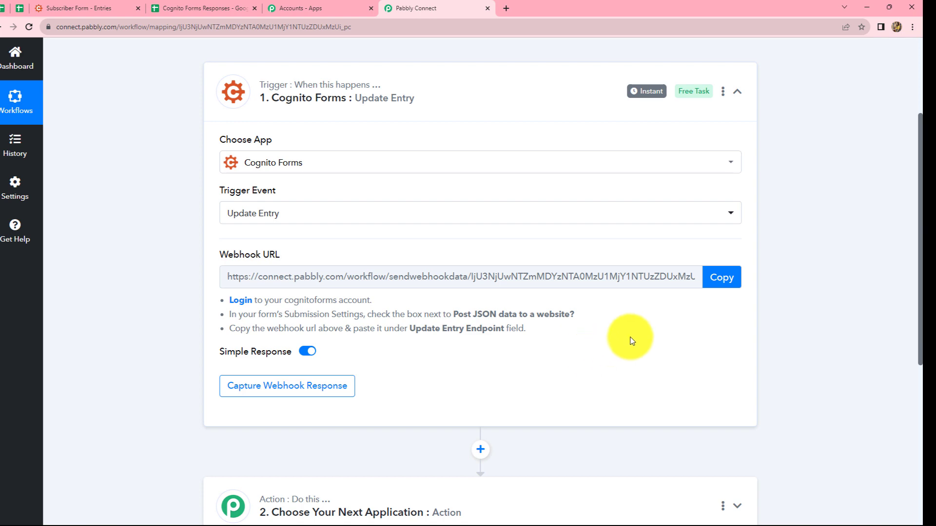
- Copy the trigger's webhook URL and open the Post JSON Data to a Website settings of the Subscriber Form in Cognito Forms
click(722, 279)
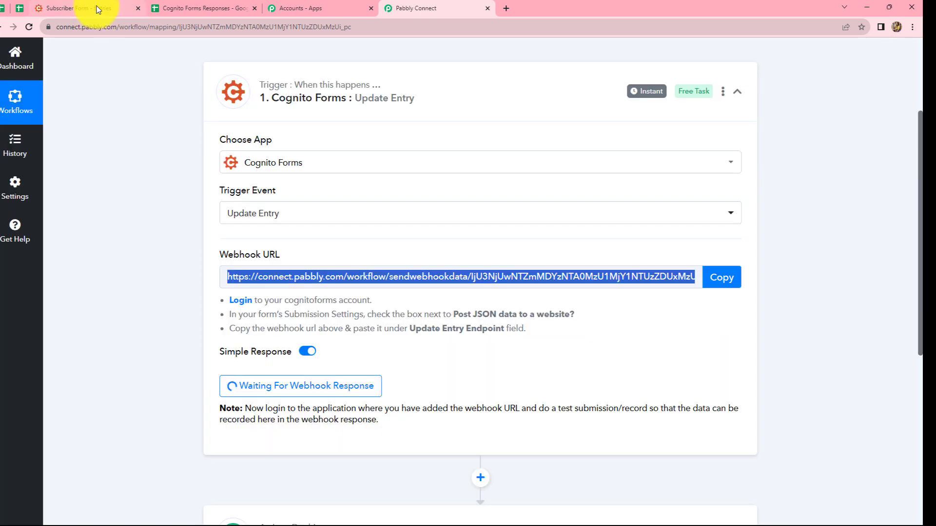
click(98, 9)
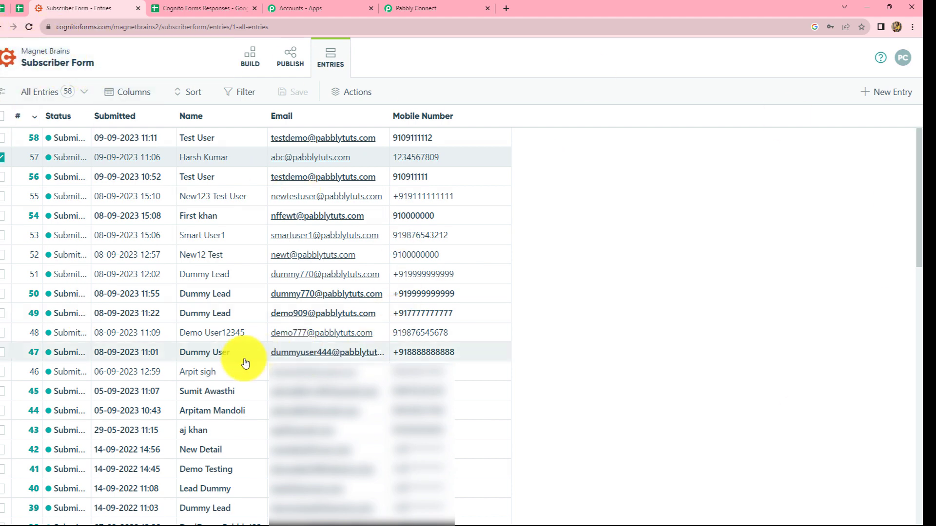
click(257, 64)
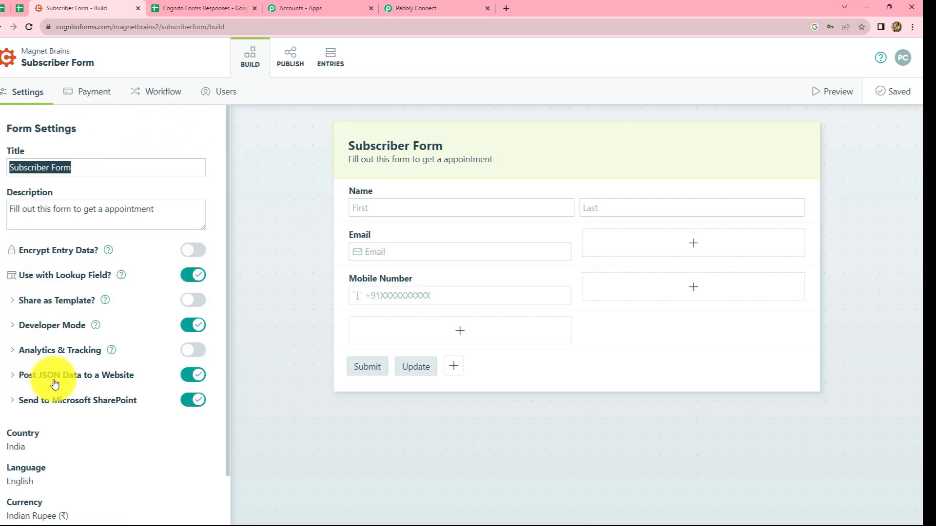
click(195, 377)
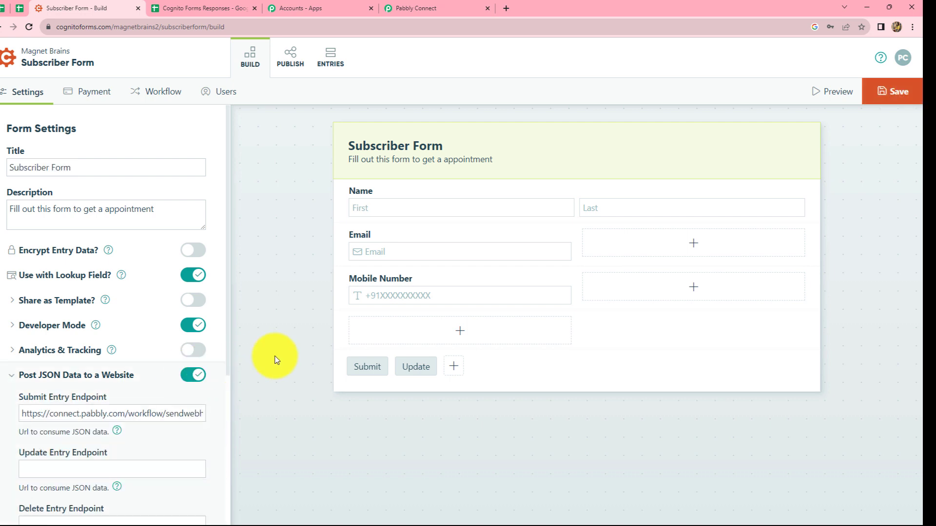
scroll(73, 299, down, 2)
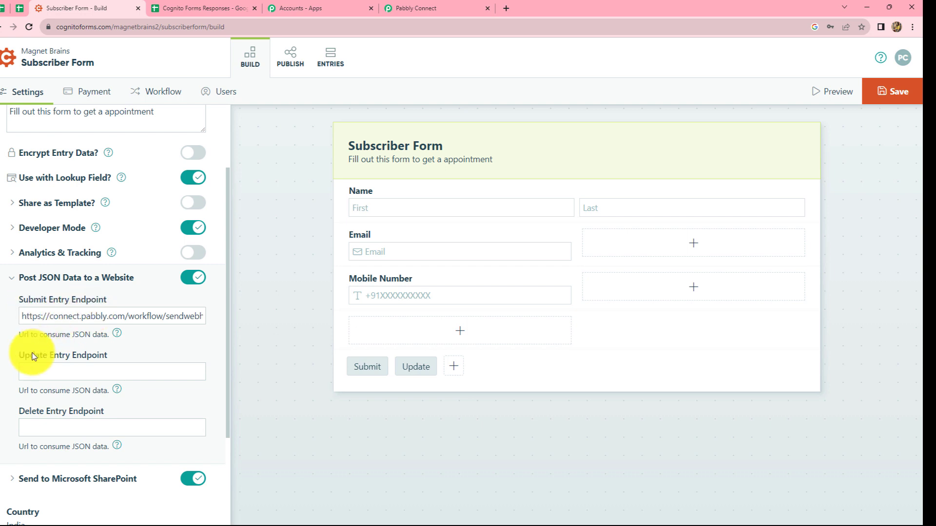
- Paste the copied webhook URL as the Update Entry Endpoint of the Subscriber Form and save the form
click(398, 9)
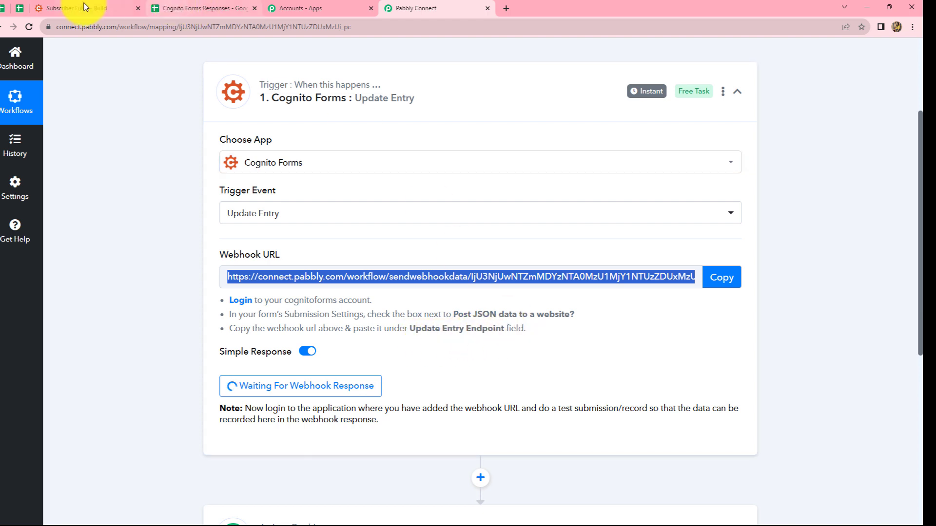
click(66, 8)
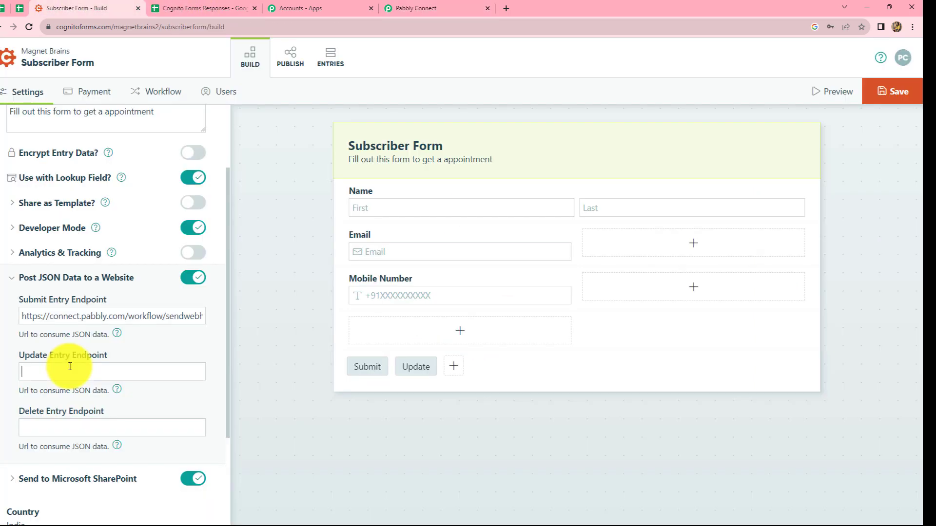
click(104, 389)
scroll(104, 388, down, 2)
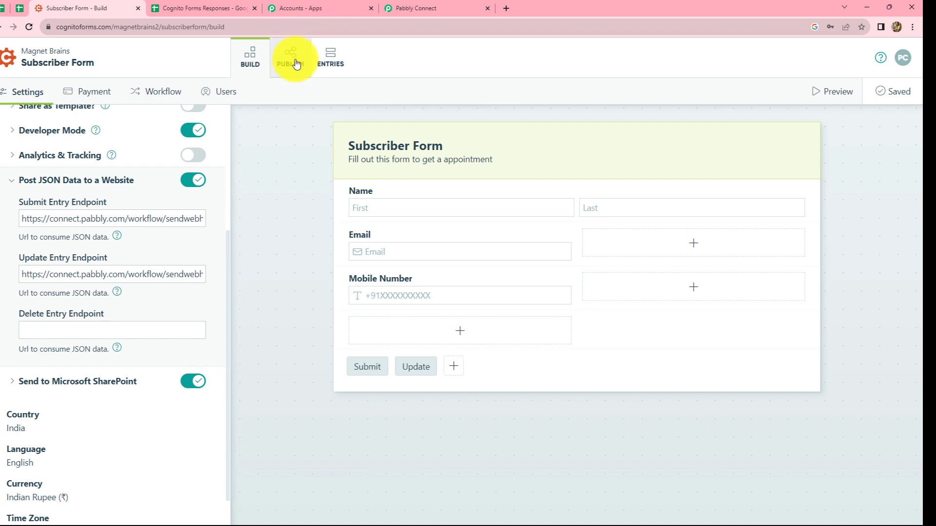
- Submit a test update by changing the mobile number of entry 53 in the Subscriber Form's entries, after checking its spreadsheet row
click(322, 63)
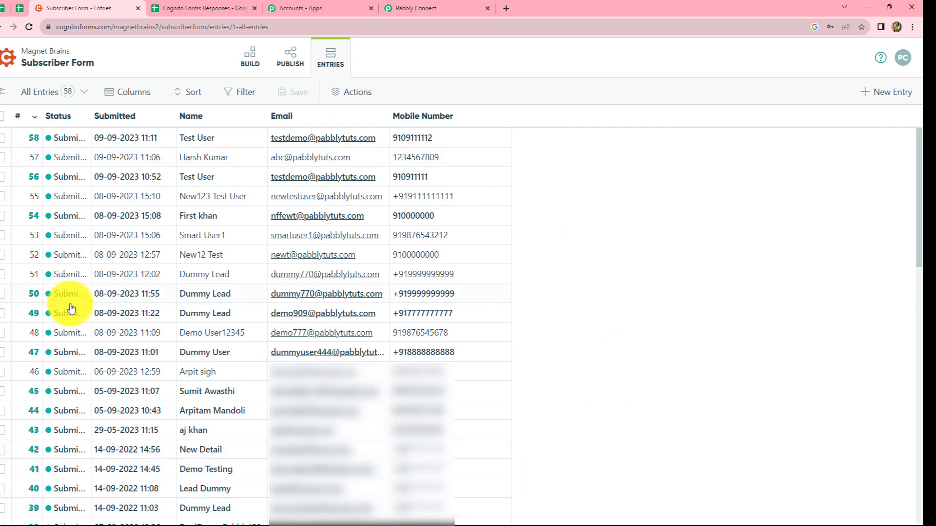
click(427, 6)
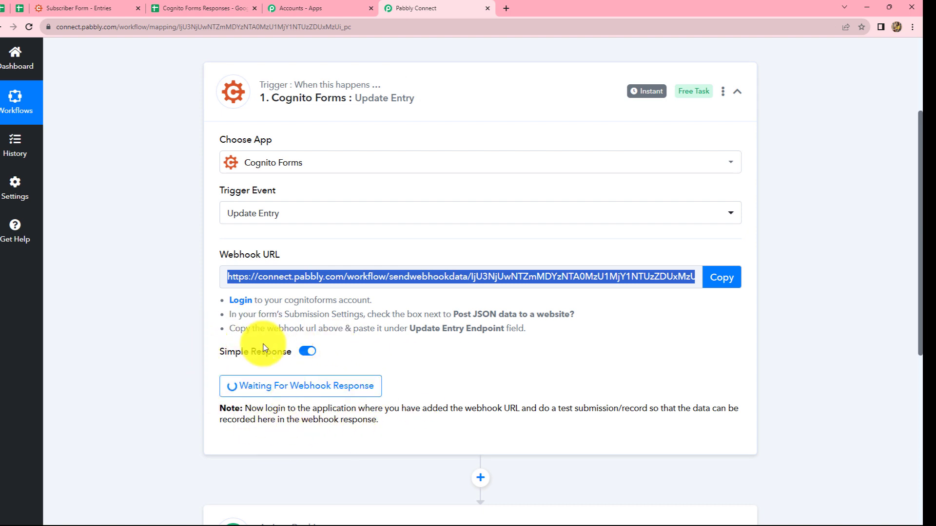
click(181, 6)
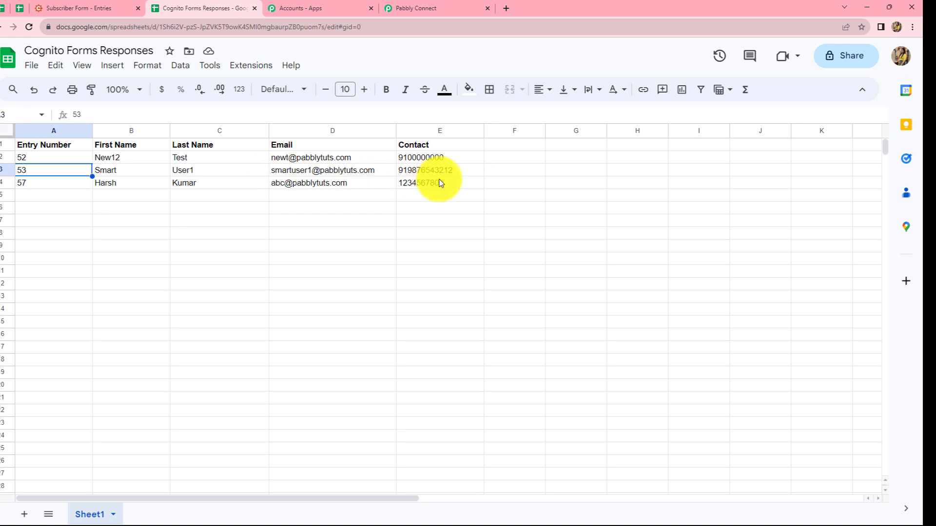
click(56, 4)
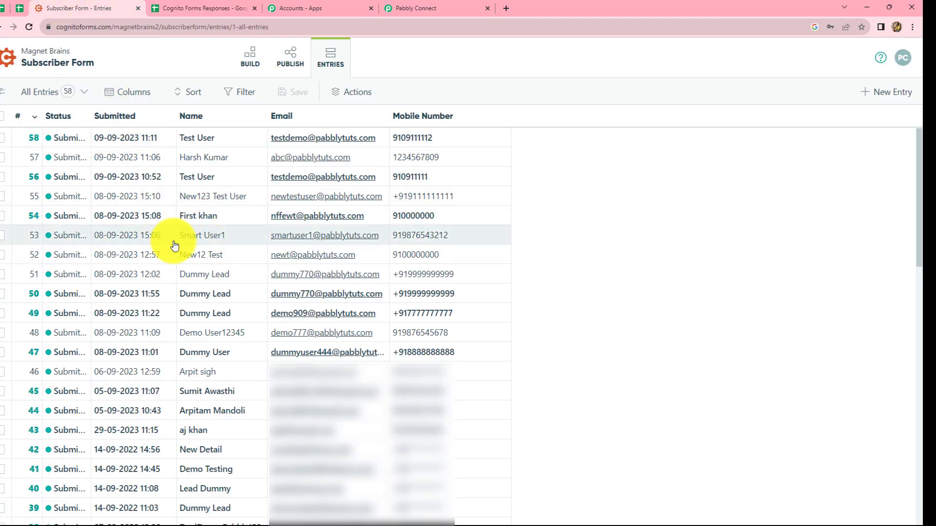
click(241, 237)
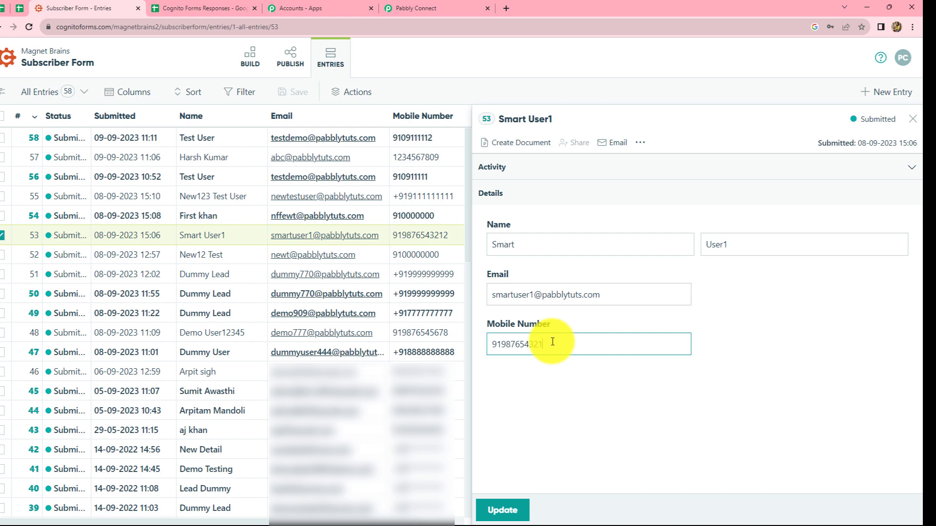
click(515, 511)
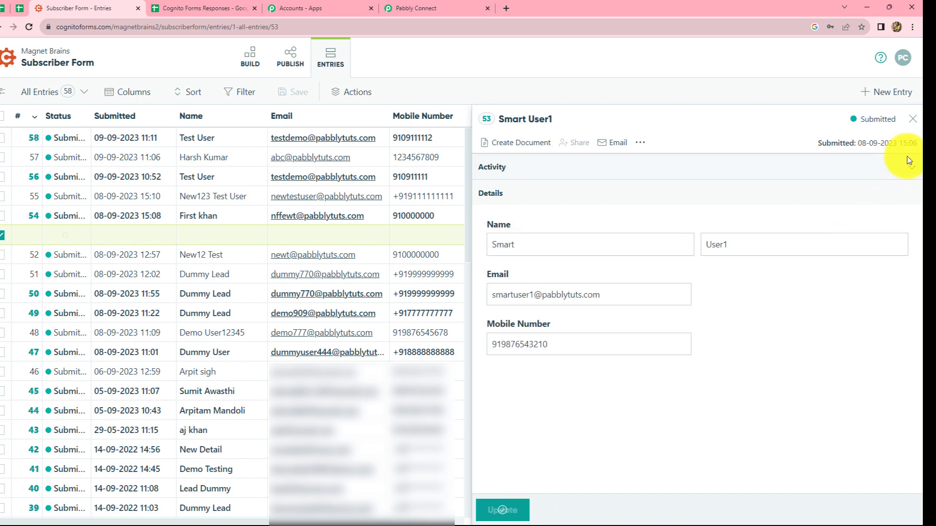
click(914, 125)
- Examine the webhook response captured in Pabbly Connect, including the mobile number and entry ID, and compare it with the Cognito Forms Responses sheet
click(400, 8)
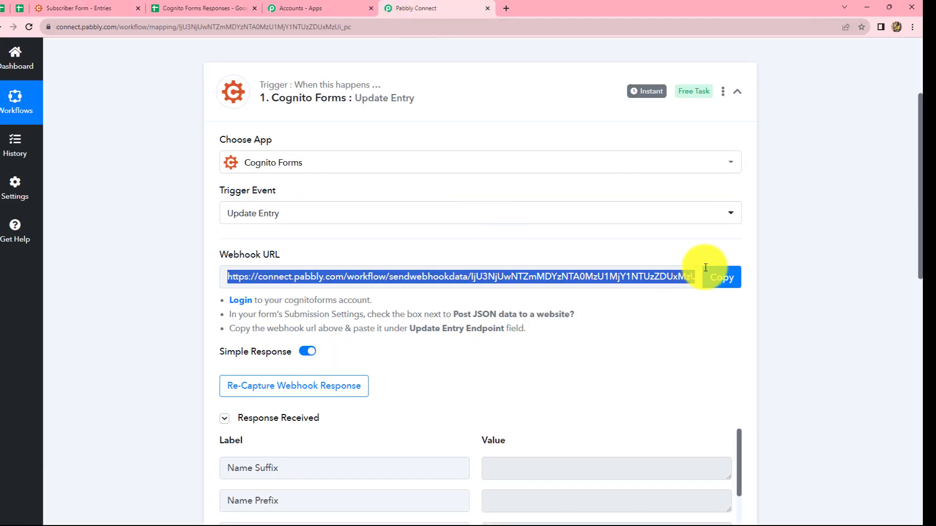
scroll(850, 313, down, 8)
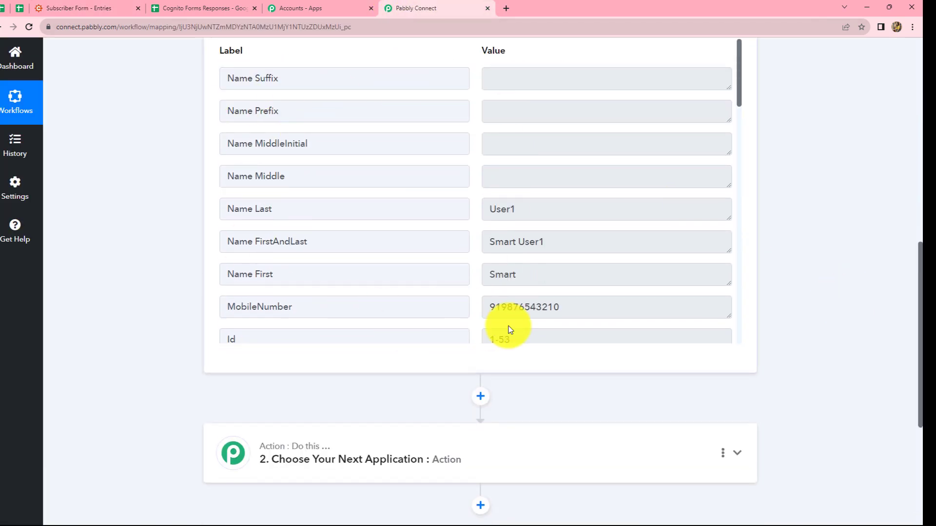
scroll(581, 224, down, 4)
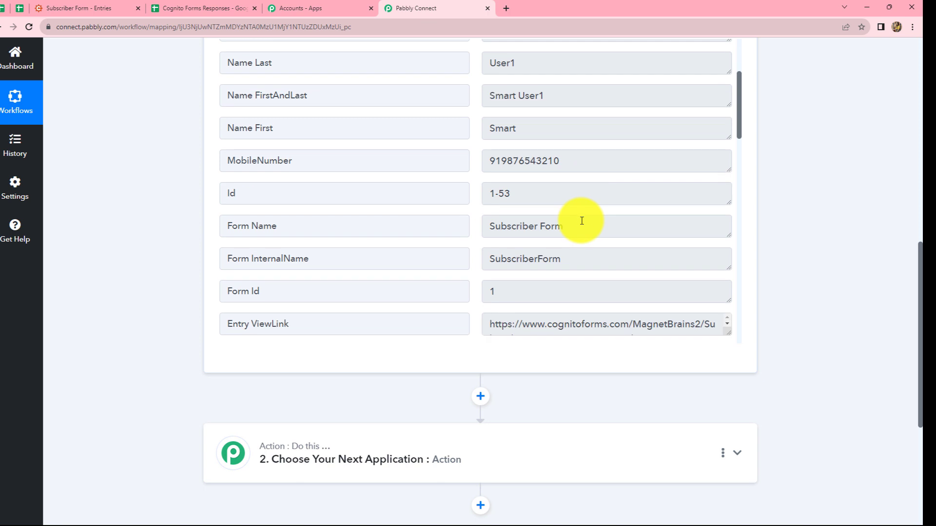
scroll(583, 219, up, 1)
drag(563, 161, 493, 169)
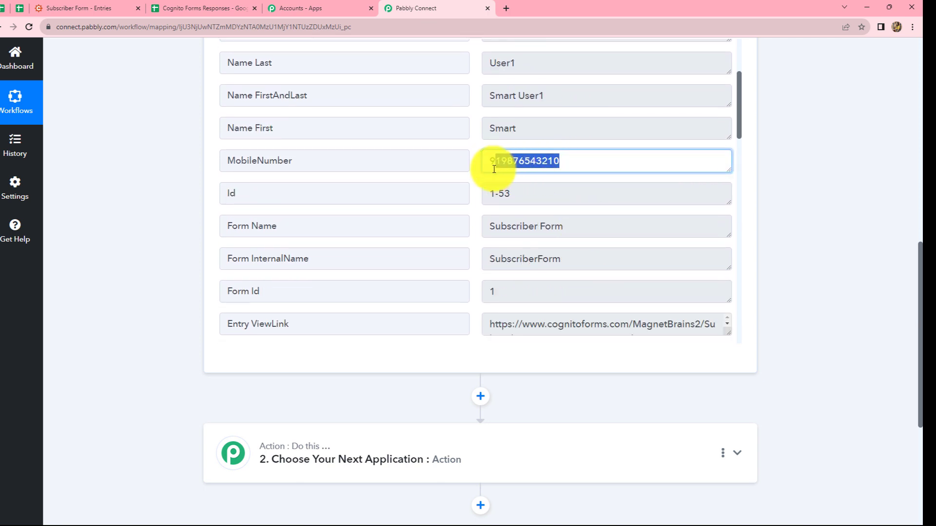
click(788, 190)
scroll(532, 291, down, 3)
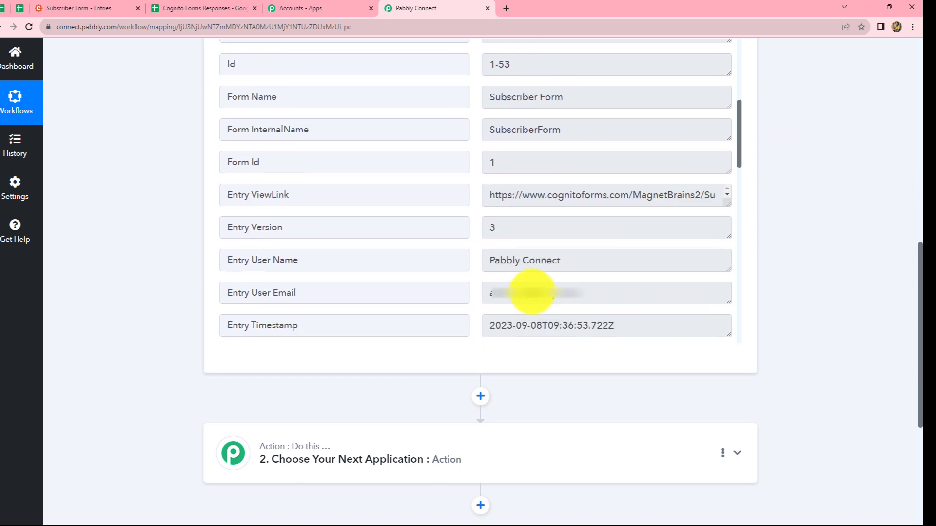
scroll(763, 342, down, 3)
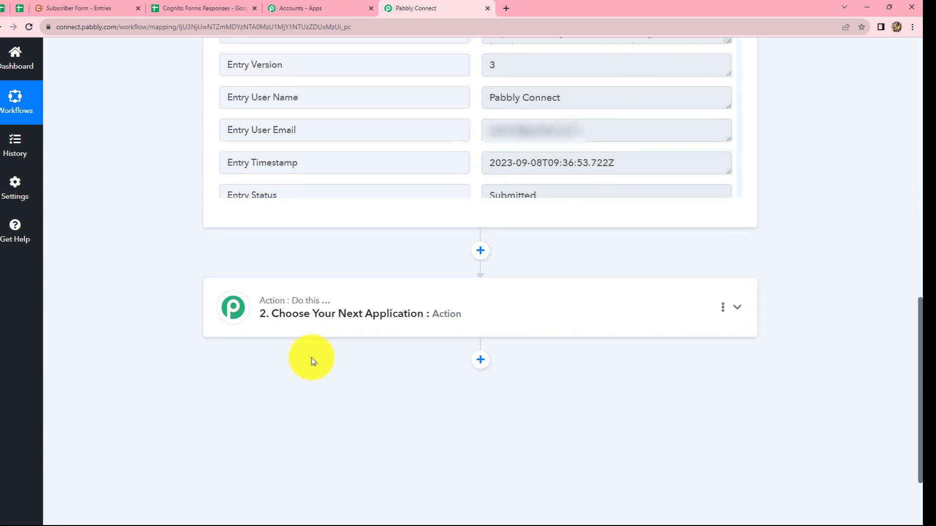
scroll(312, 359, up, 3)
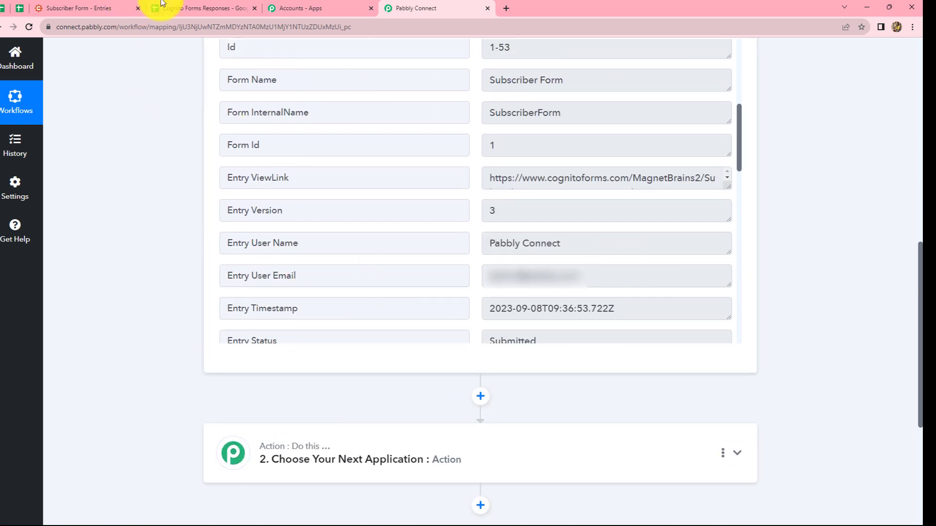
click(213, 11)
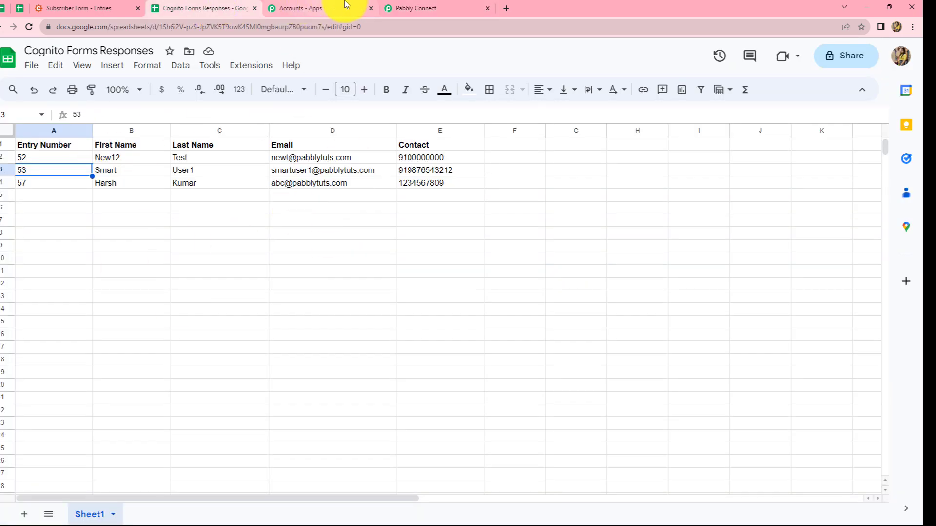
- Set the workflow's second step to Google Sheets with the Lookup Spreadsheet Rows action event
click(398, 4)
scroll(633, 305, down, 4)
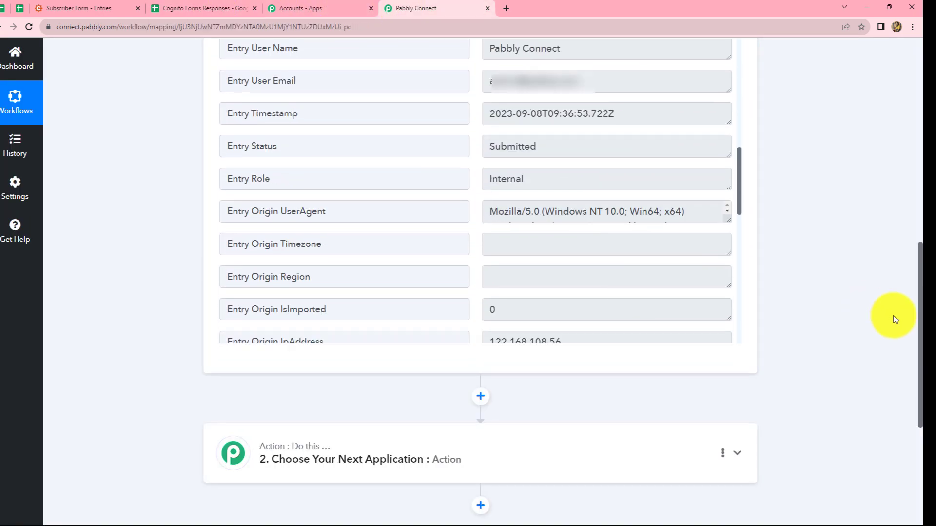
scroll(815, 310, down, 3)
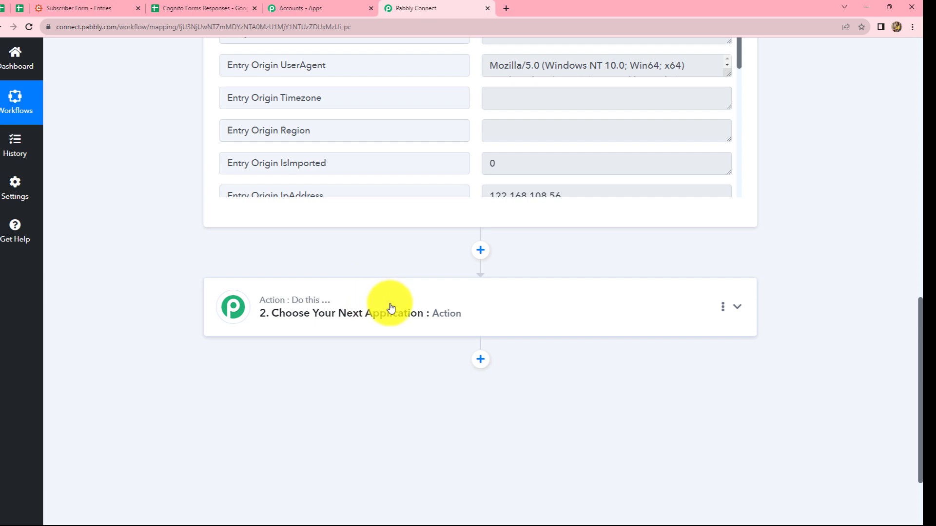
click(387, 331)
click(287, 379)
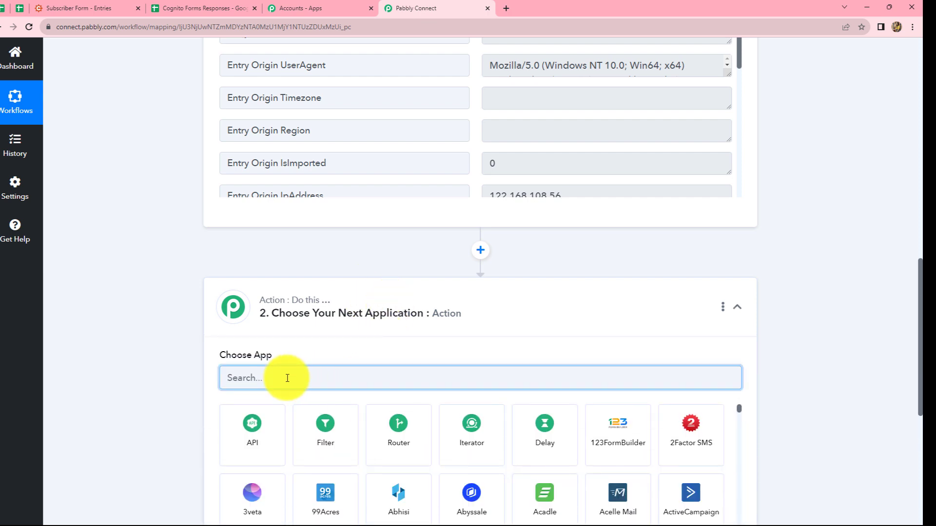
text(Google Sheets)
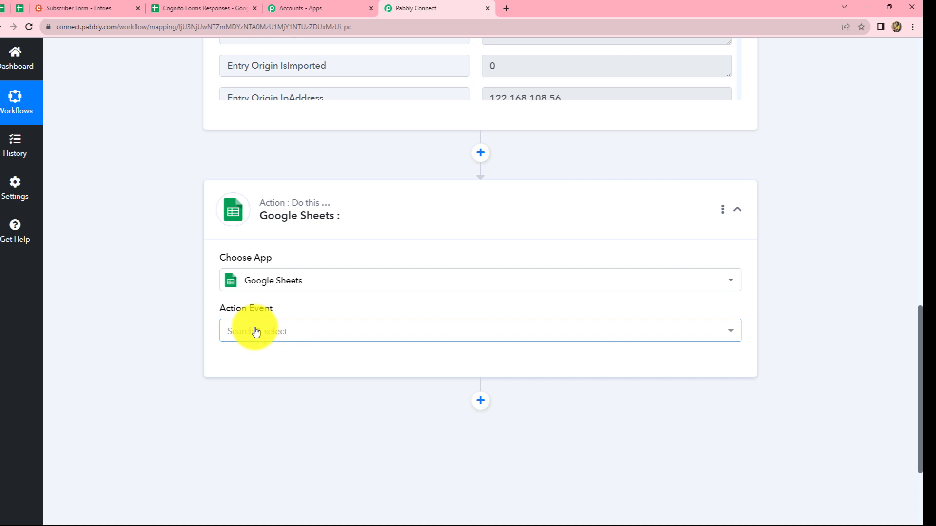
click(256, 332)
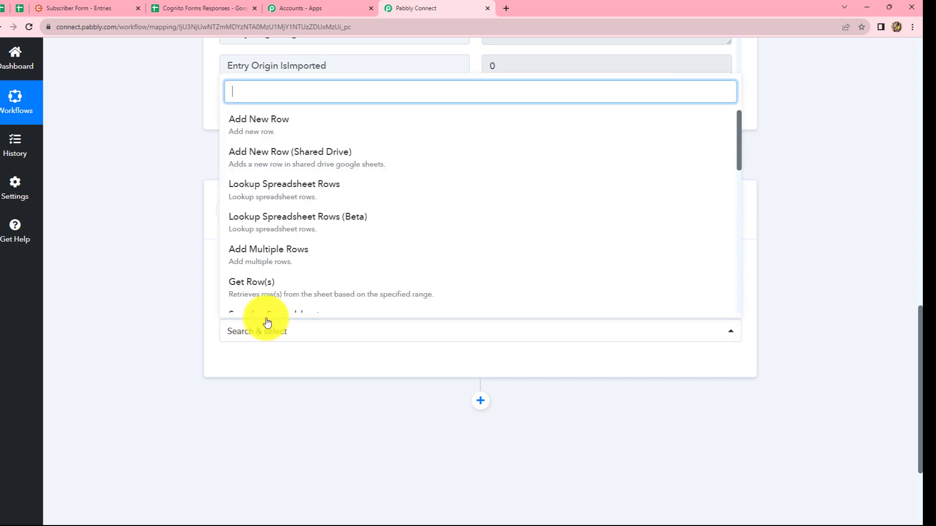
click(276, 193)
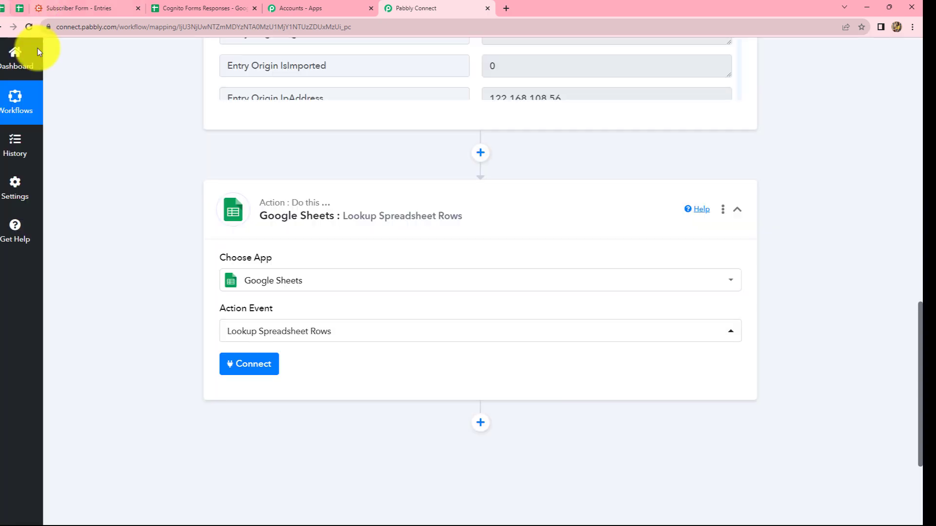
- Add a new Google Sheets connection for the lookup action, signing in with the Google account and allowing Pabbly Connect Sheets access
click(241, 364)
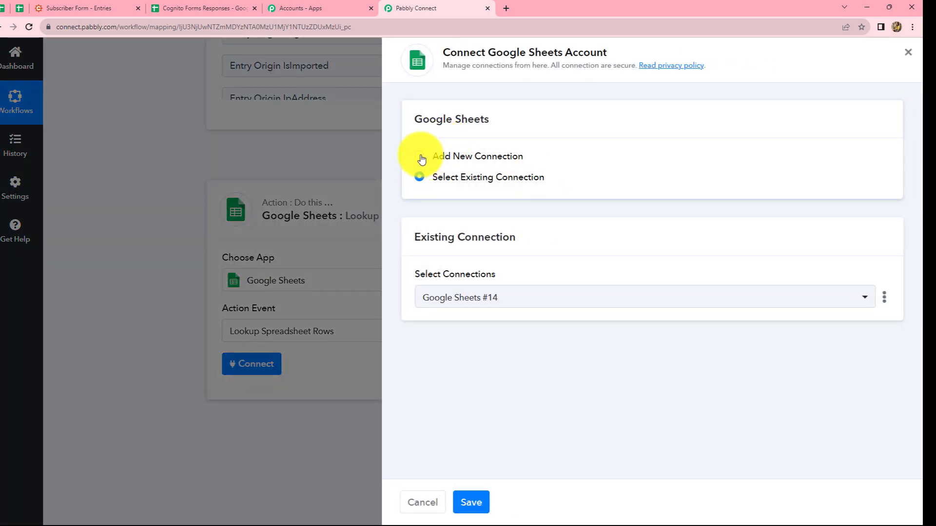
click(420, 157)
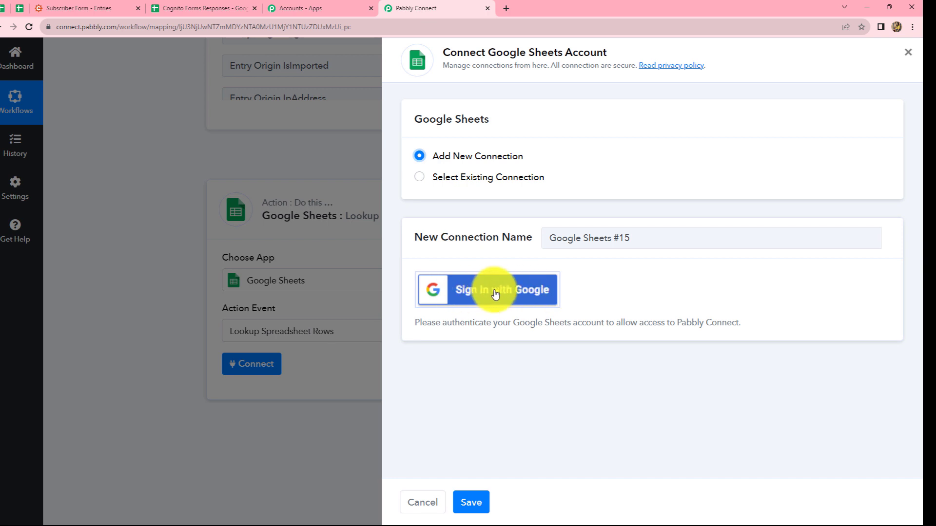
click(485, 296)
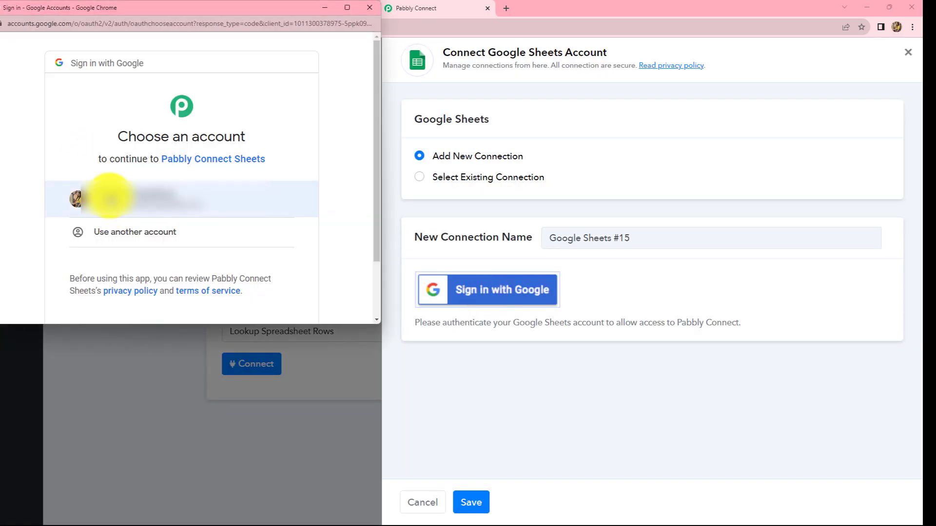
click(105, 193)
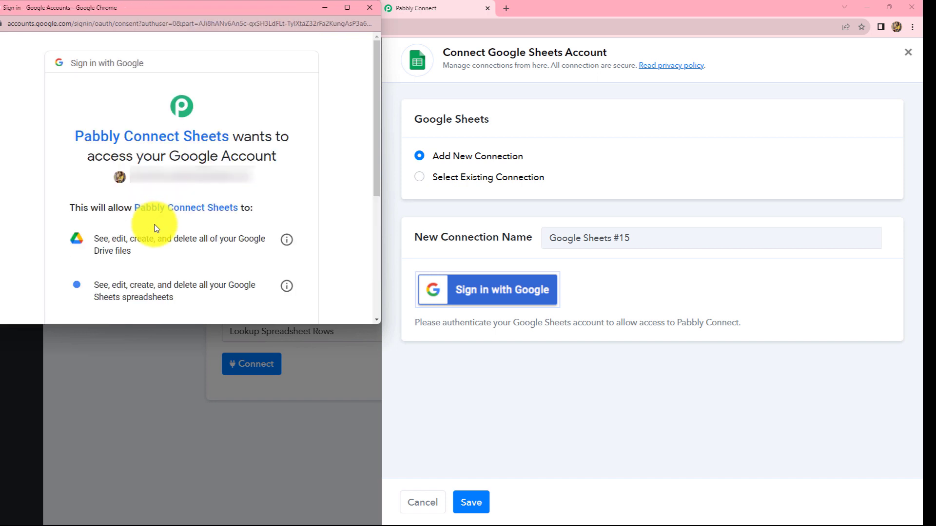
scroll(154, 228, down, 5)
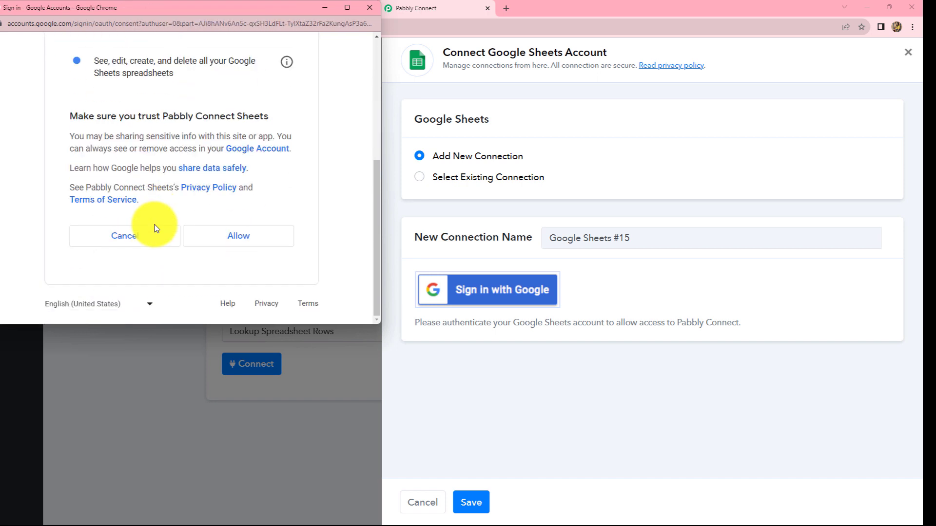
click(187, 236)
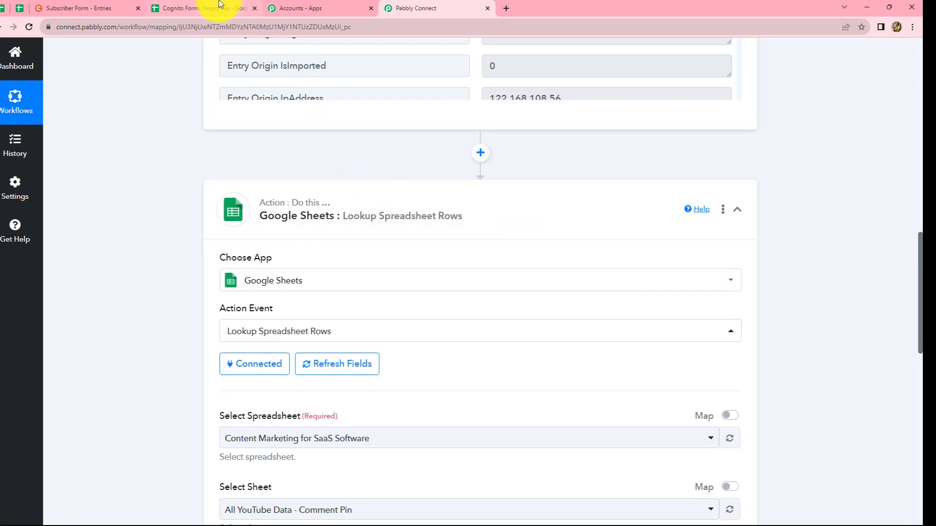
- Choose Cognito Forms Responses as the lookup action's spreadsheet, after checking the file's name in Google Sheets
click(224, 7)
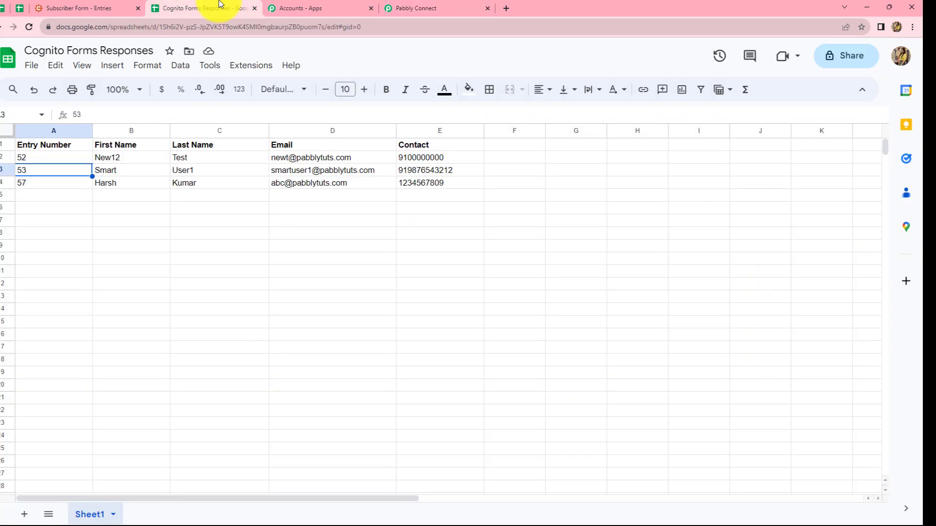
click(393, 6)
scroll(783, 335, down, 3)
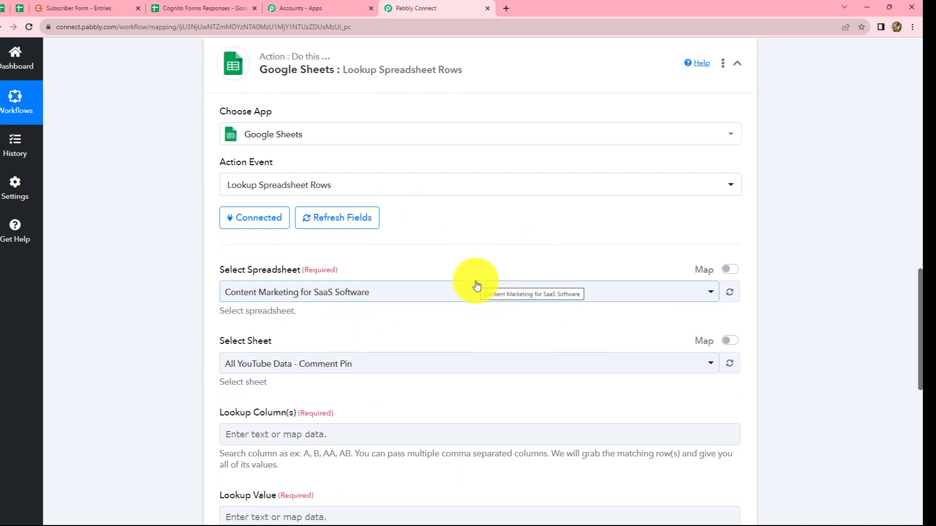
scroll(449, 294, down, 2)
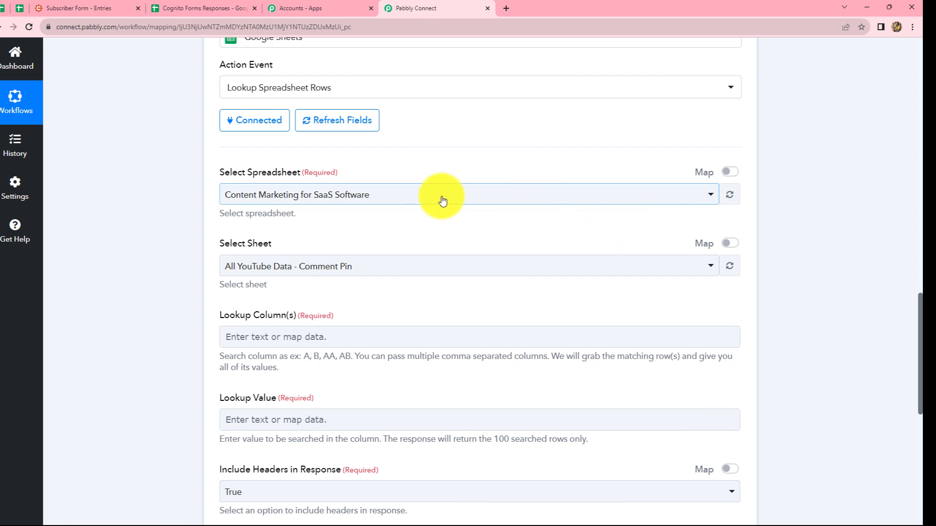
click(219, 7)
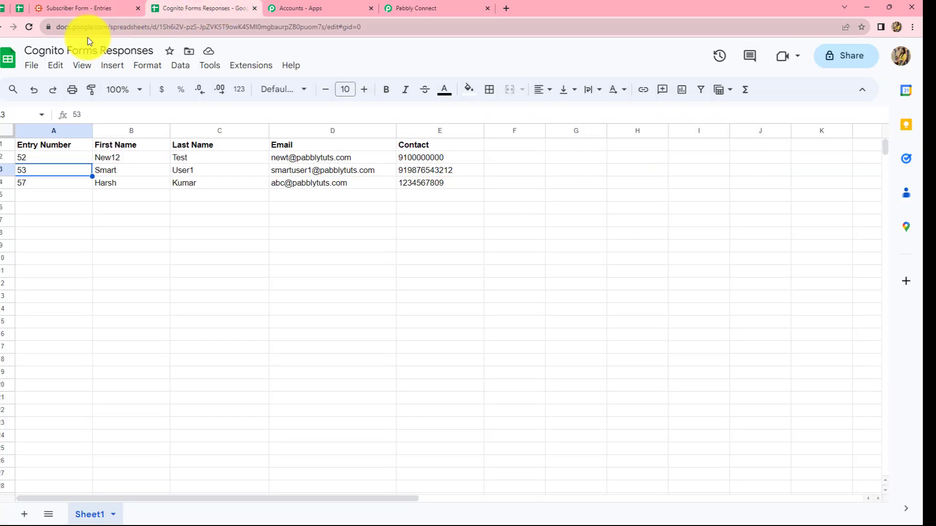
click(417, 8)
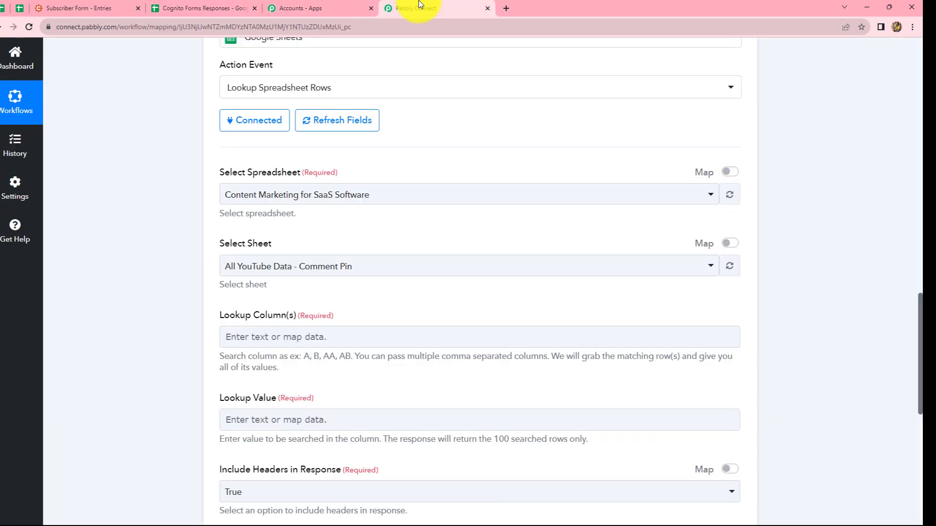
click(442, 203)
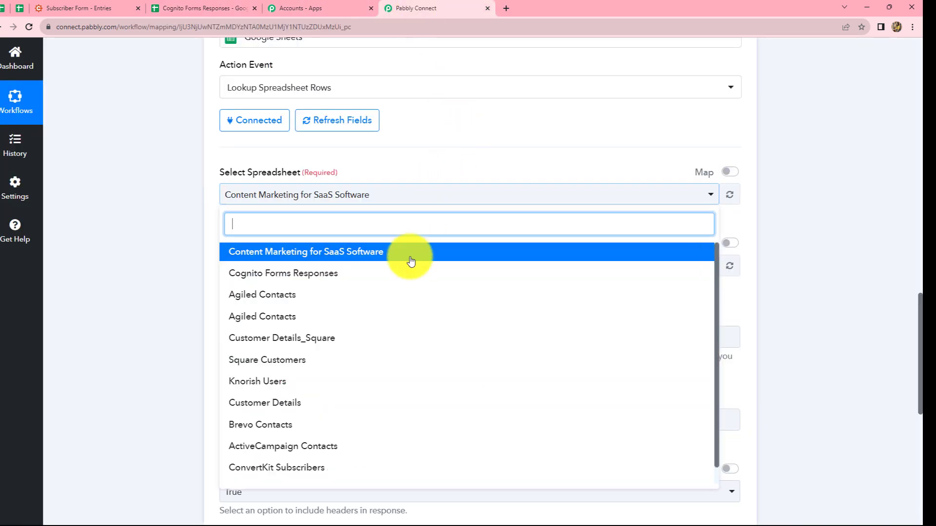
click(270, 279)
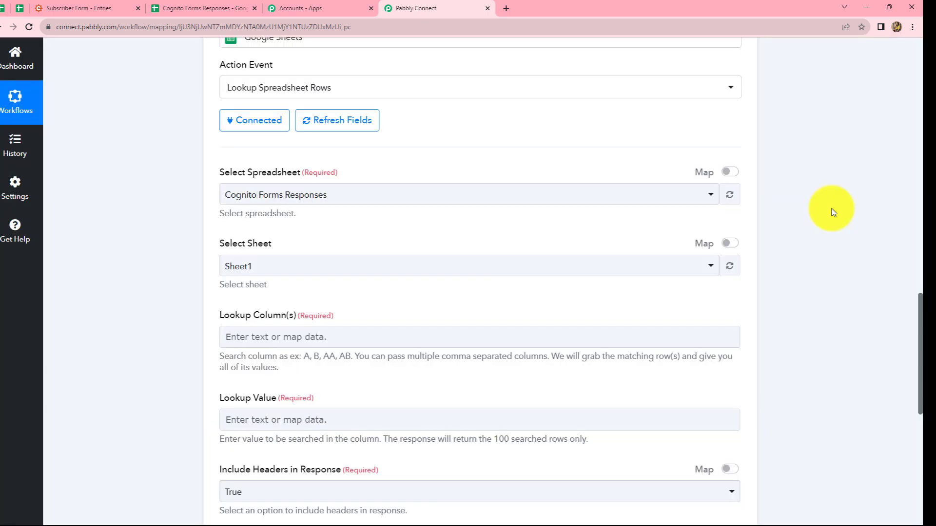
- Set the lookup column to A, after checking which column of the response sheet holds the entry numbers
scroll(832, 209, down, 1)
scroll(832, 209, down, 1)
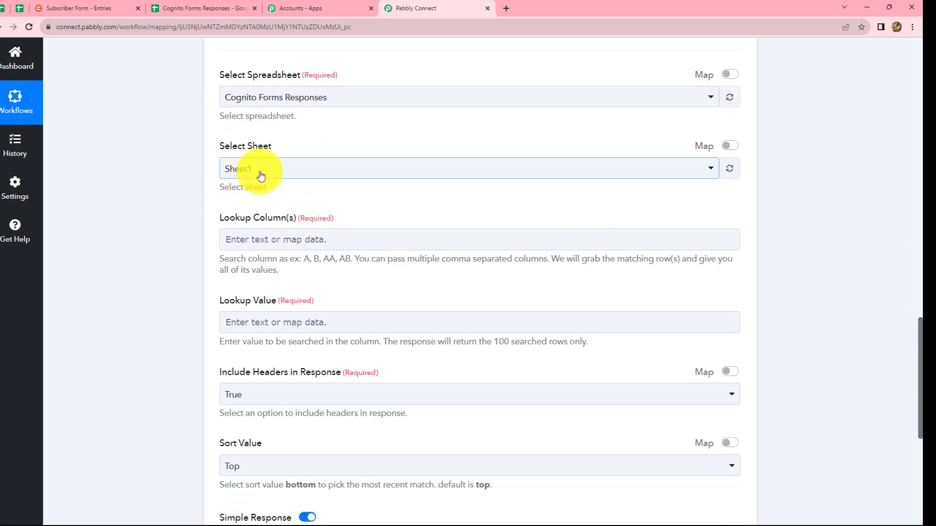
scroll(336, 175, down, 3)
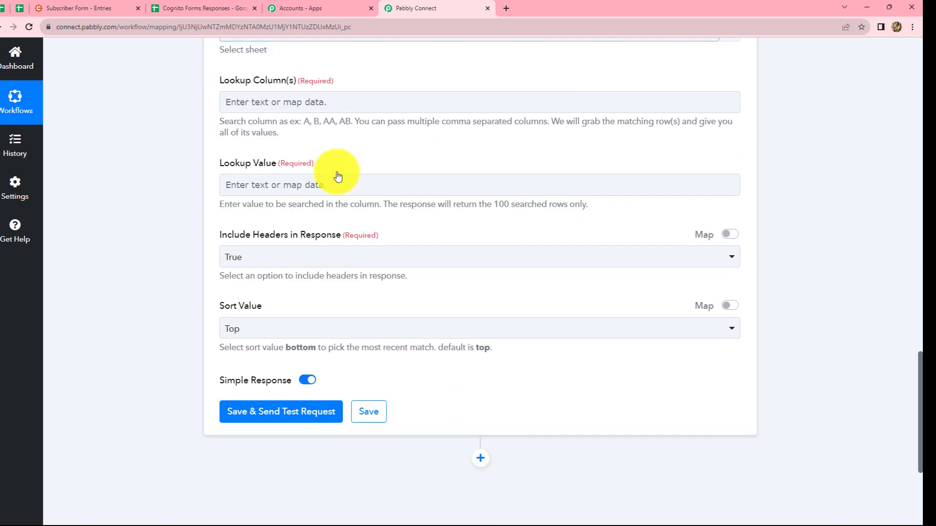
scroll(180, 104, up, 4)
click(247, 336)
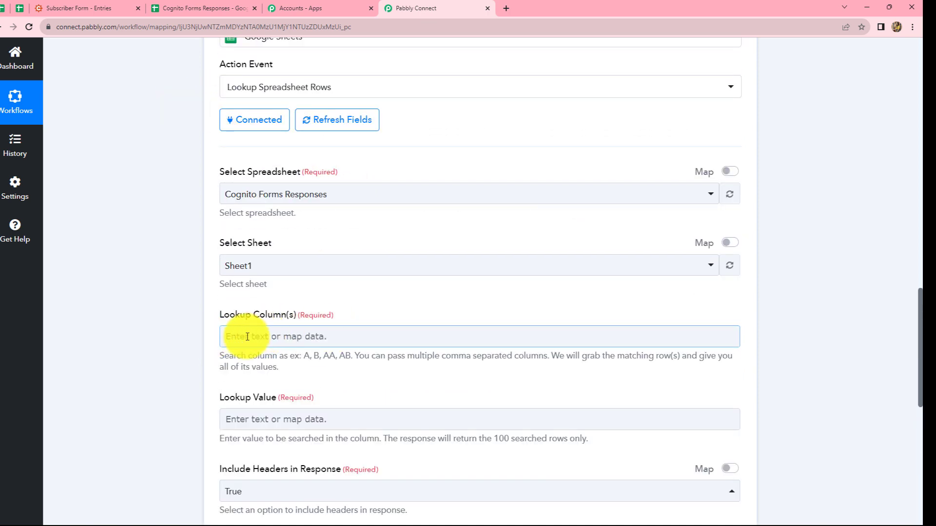
click(191, 4)
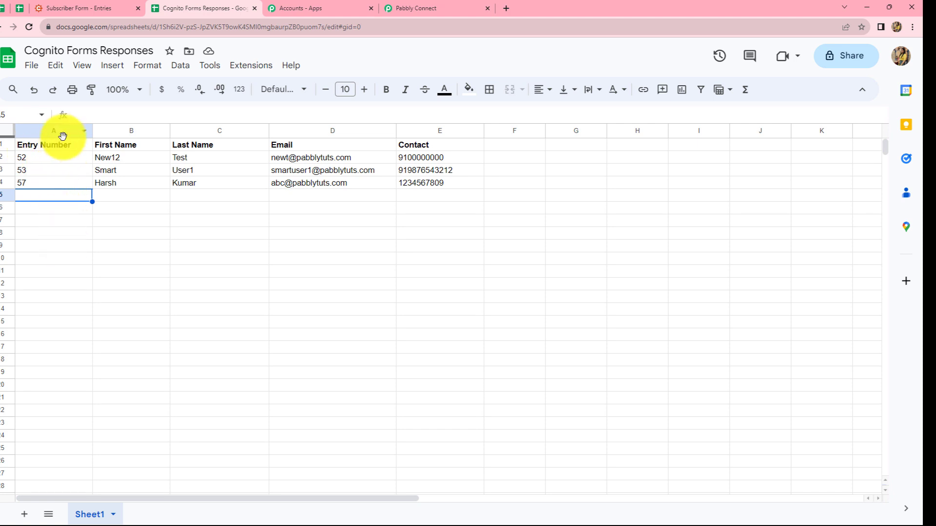
click(406, 7)
click(274, 337)
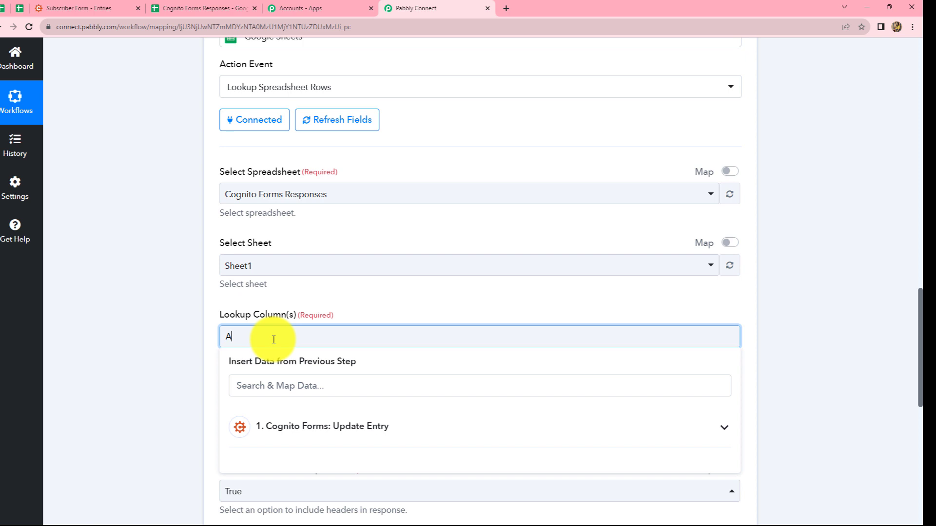
click(800, 347)
- Compare the Entry Number column in the response sheet with the Entry Number field of the captured webhook response
scroll(225, 302, down, 1)
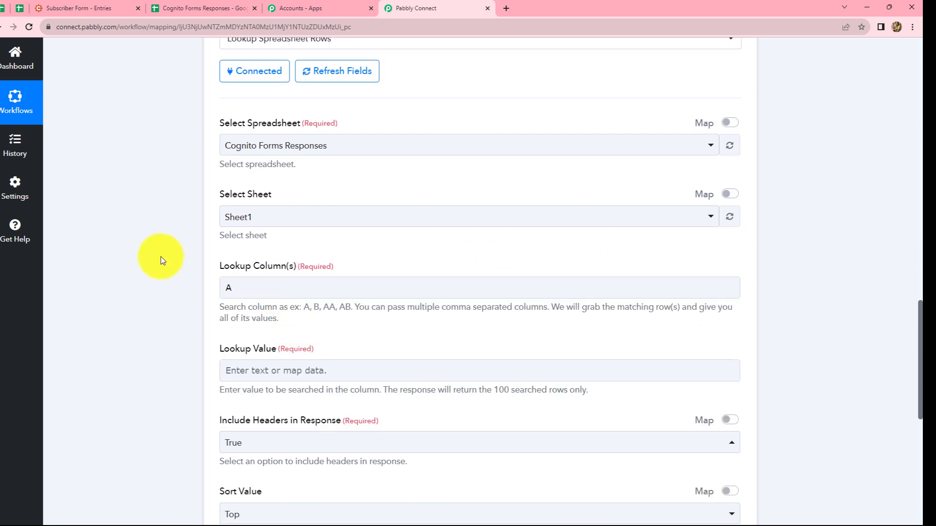
scroll(273, 300, down, 3)
click(268, 223)
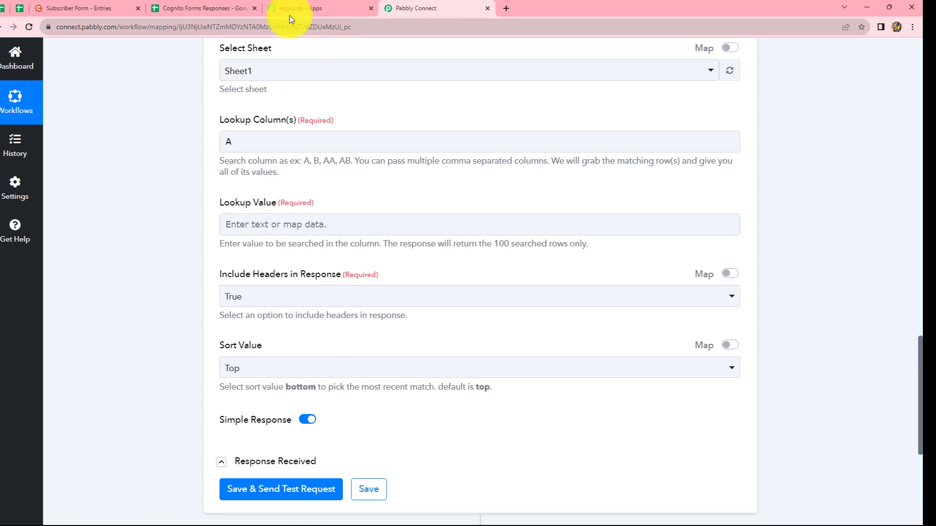
click(218, 10)
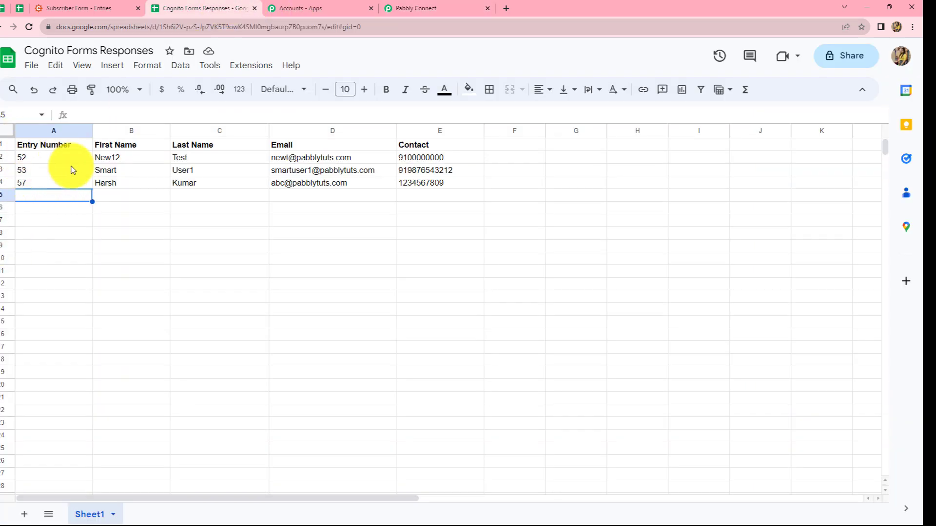
click(419, 8)
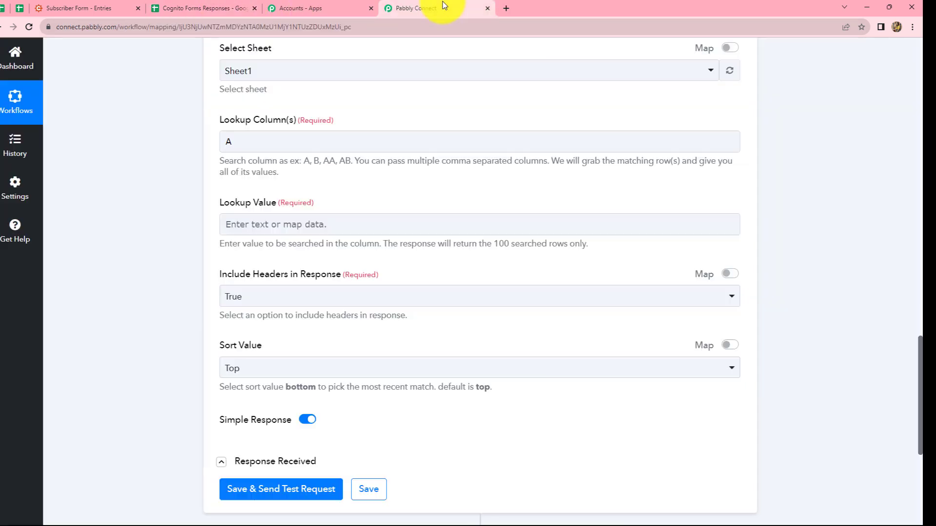
scroll(494, 302, up, 12)
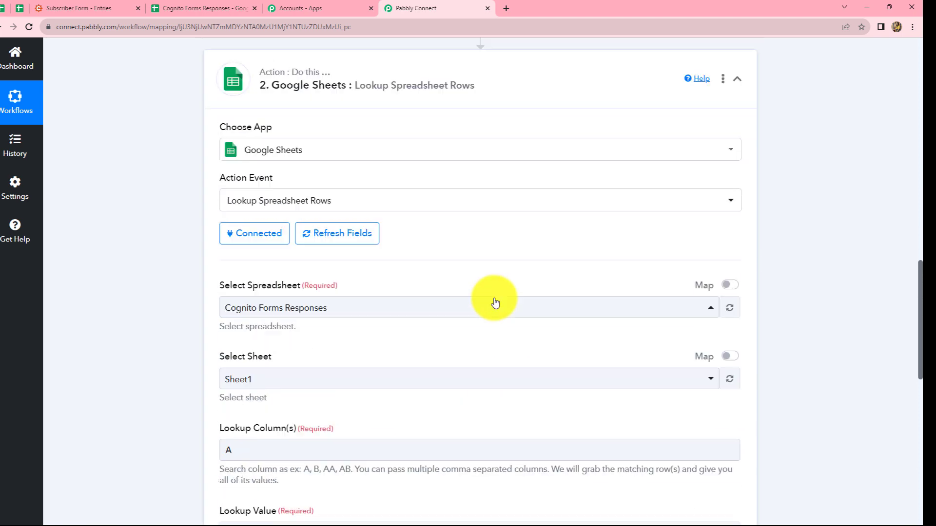
scroll(498, 301, up, 4)
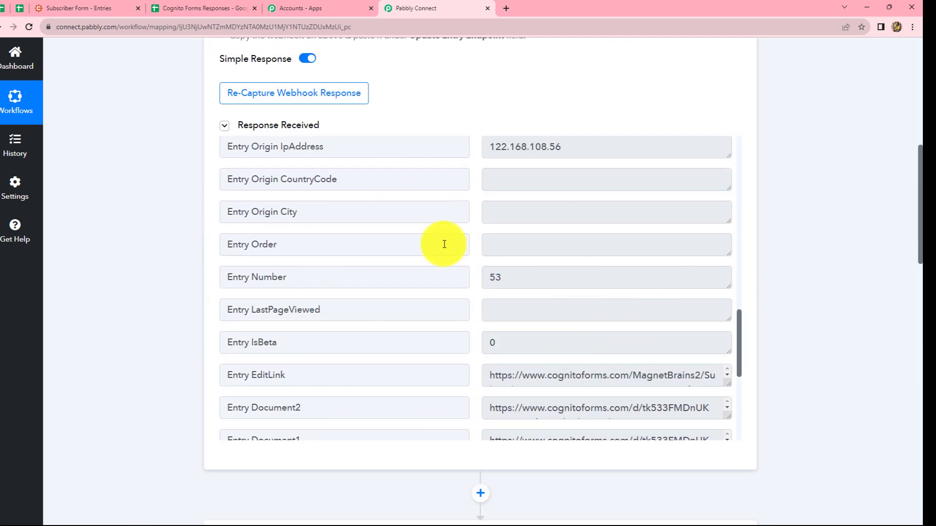
drag(515, 281, 478, 278)
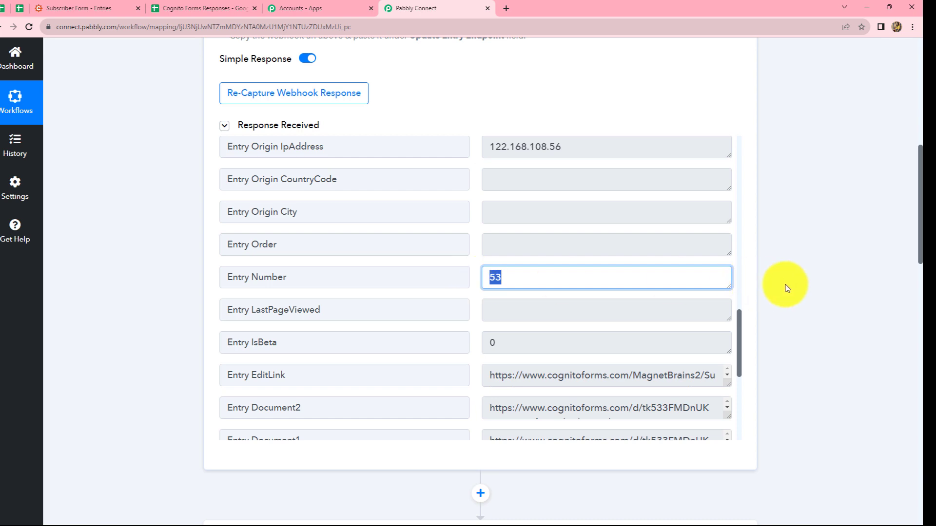
- Map the lookup value to the Entry Number field from the Cognito Forms Update Entry step
scroll(787, 287, down, 8)
scroll(810, 382, down, 9)
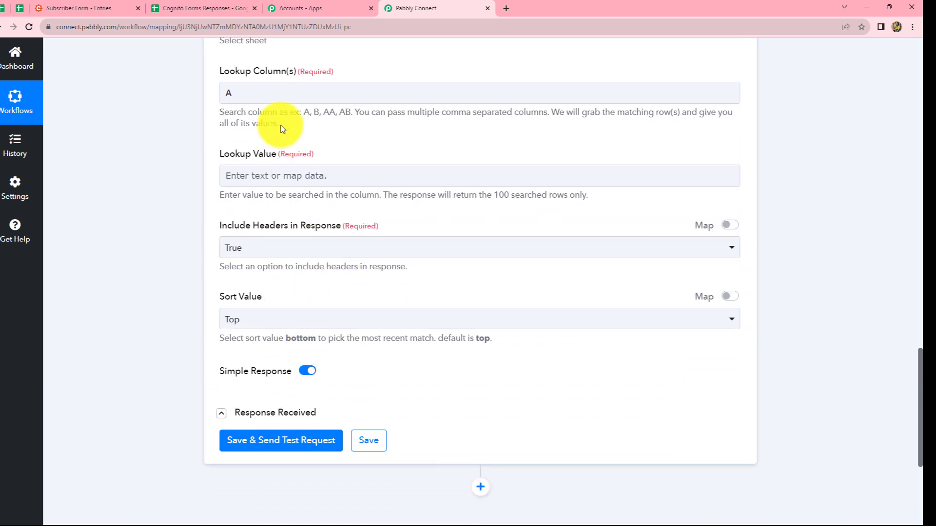
click(289, 178)
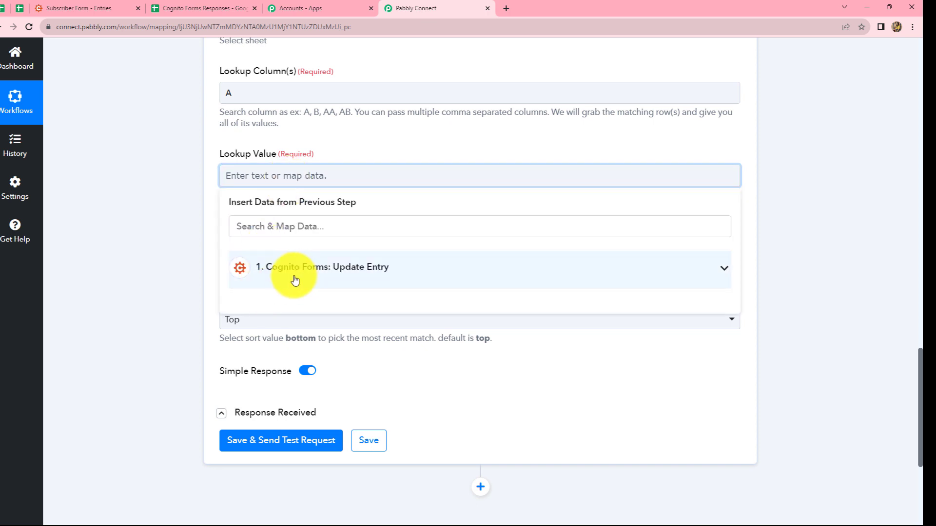
click(295, 271)
scroll(348, 354, down, 9)
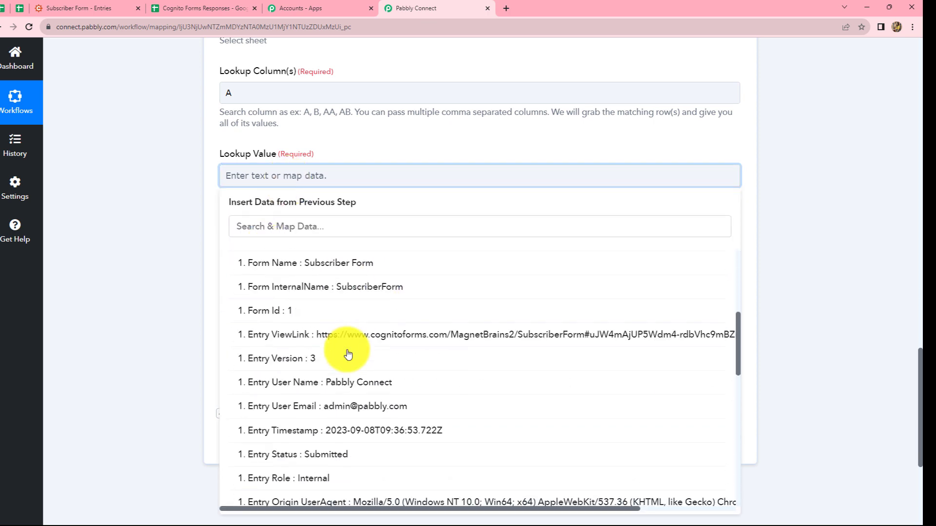
scroll(348, 354, down, 3)
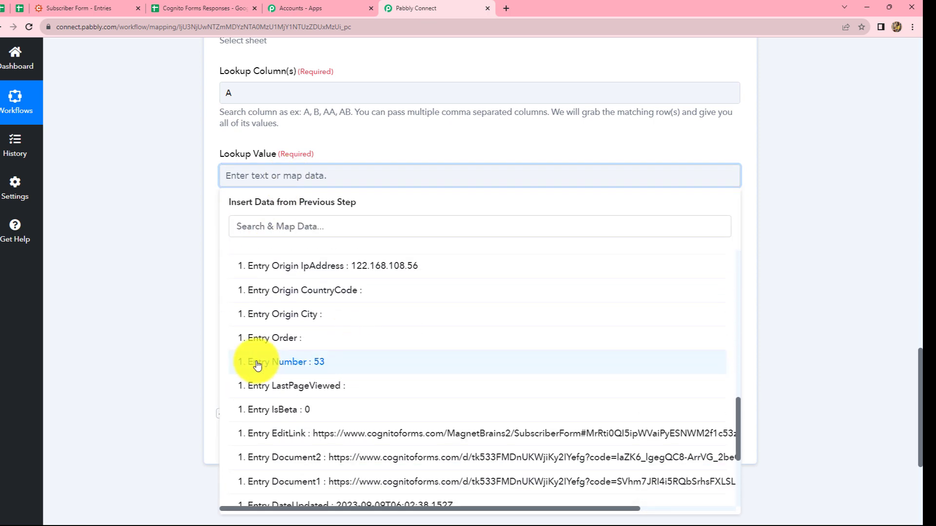
click(320, 366)
click(822, 242)
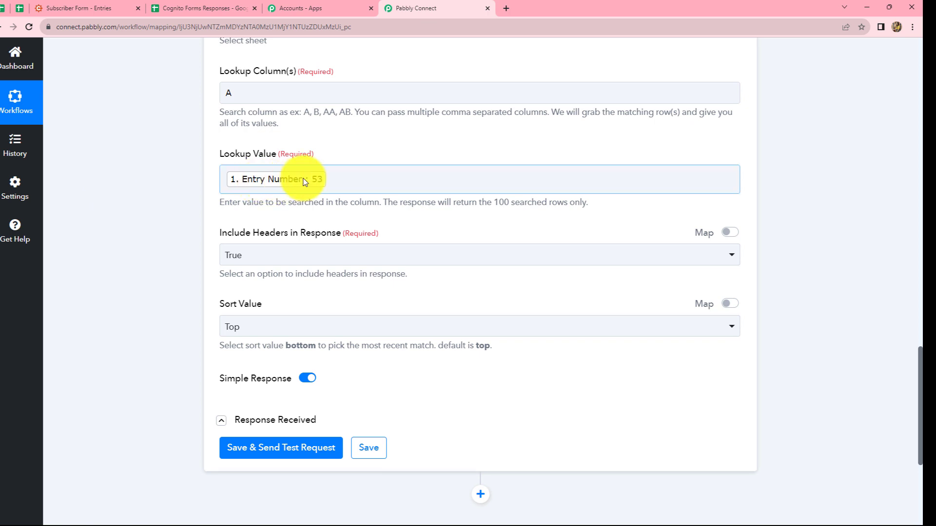
click(352, 184)
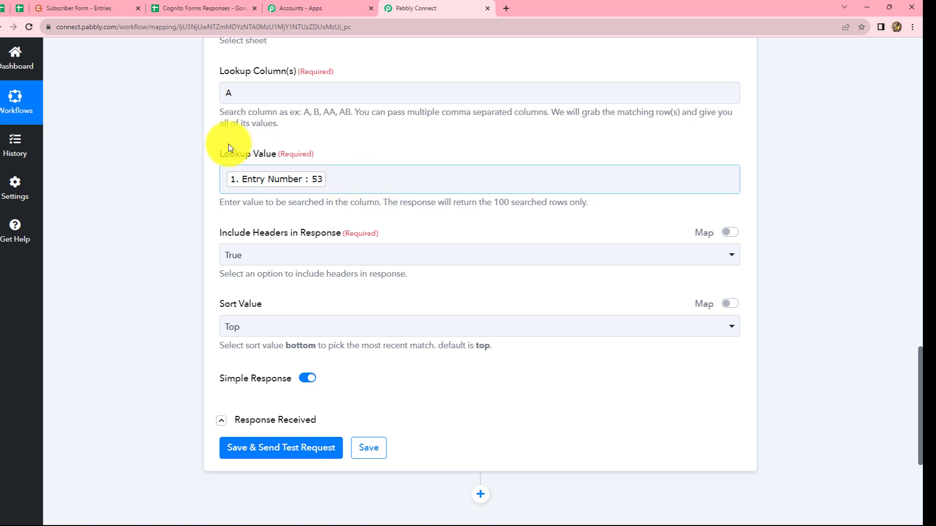
click(209, 182)
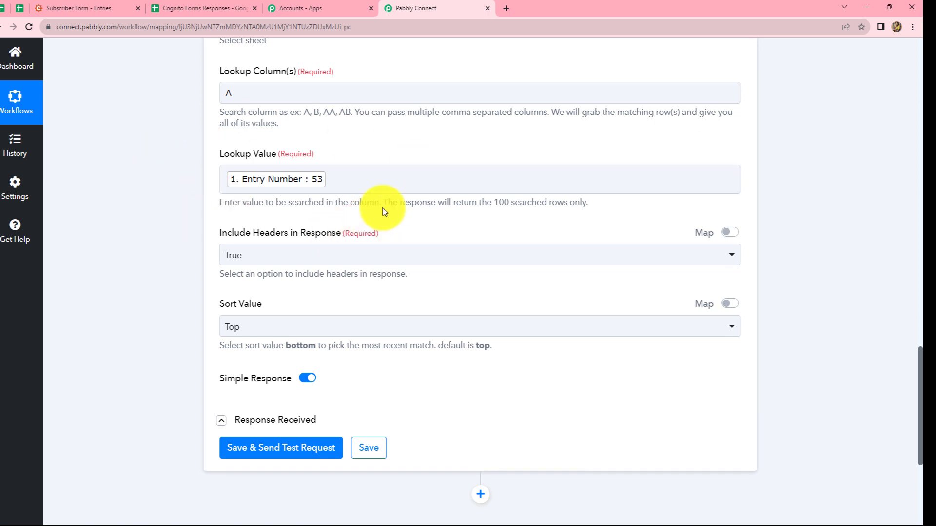
- Set Include Headers in Response to True, then save and test the lookup, checking the returned row against the response sheet
scroll(390, 204, down, 2)
click(232, 153)
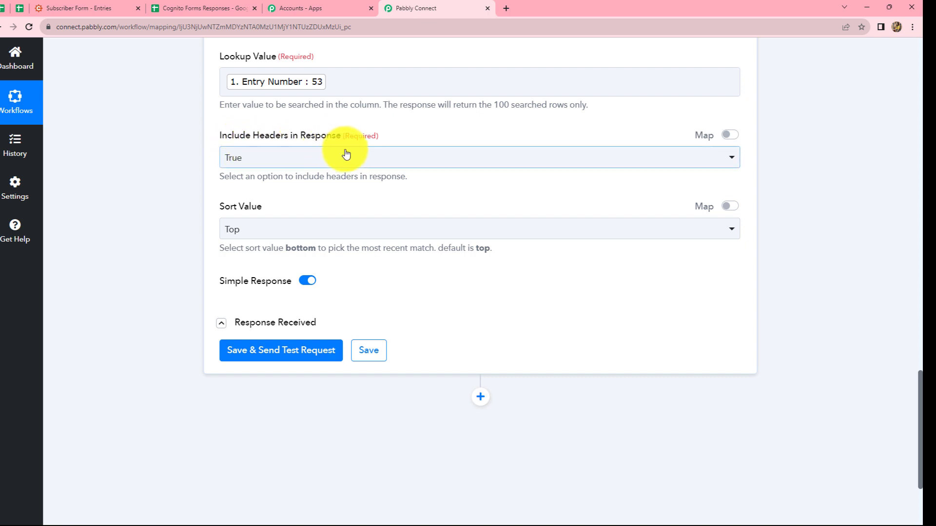
click(267, 161)
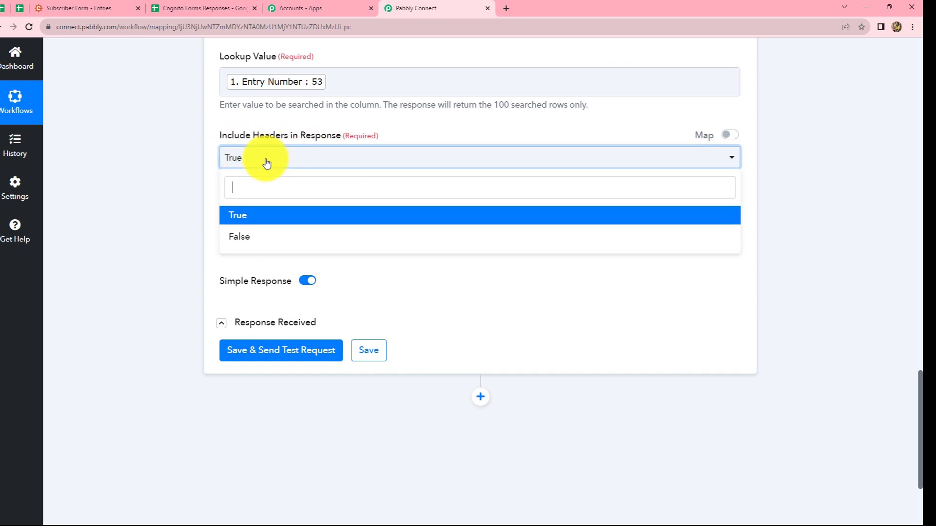
click(234, 215)
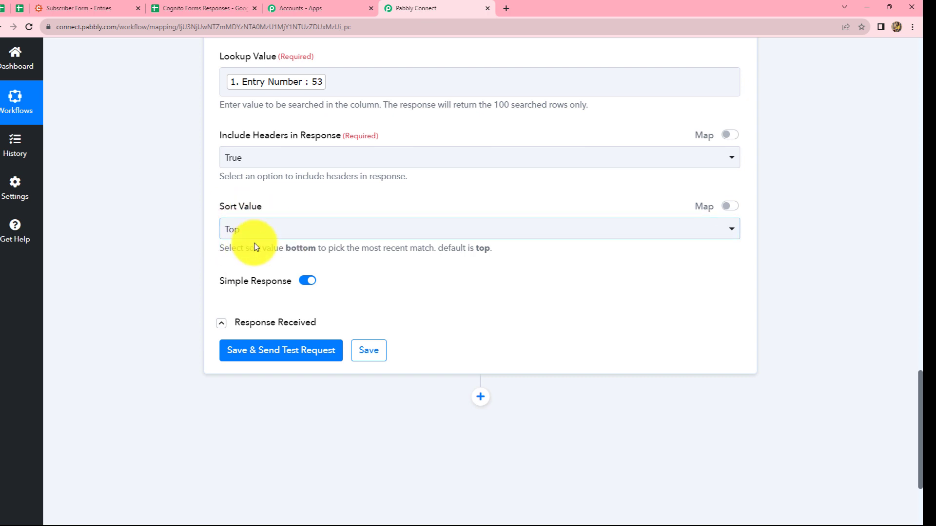
click(252, 355)
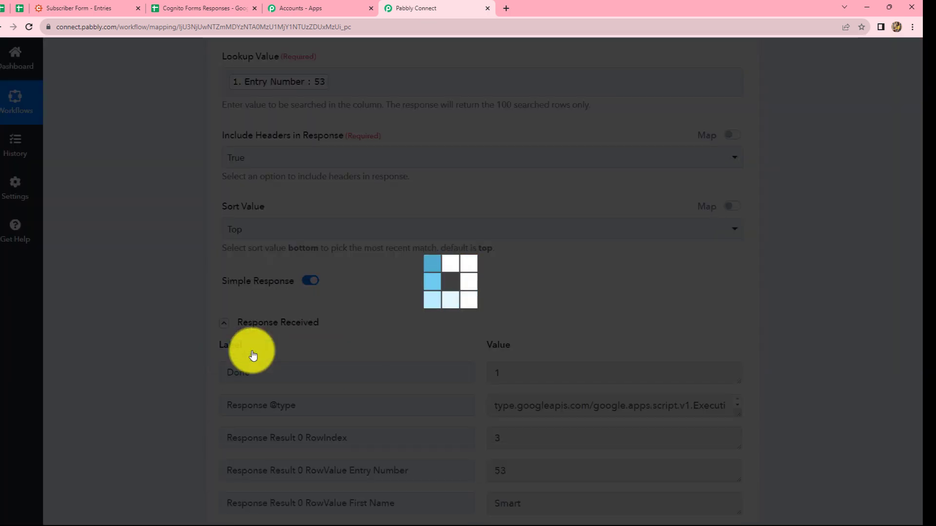
scroll(829, 349, down, 2)
scroll(836, 347, down, 3)
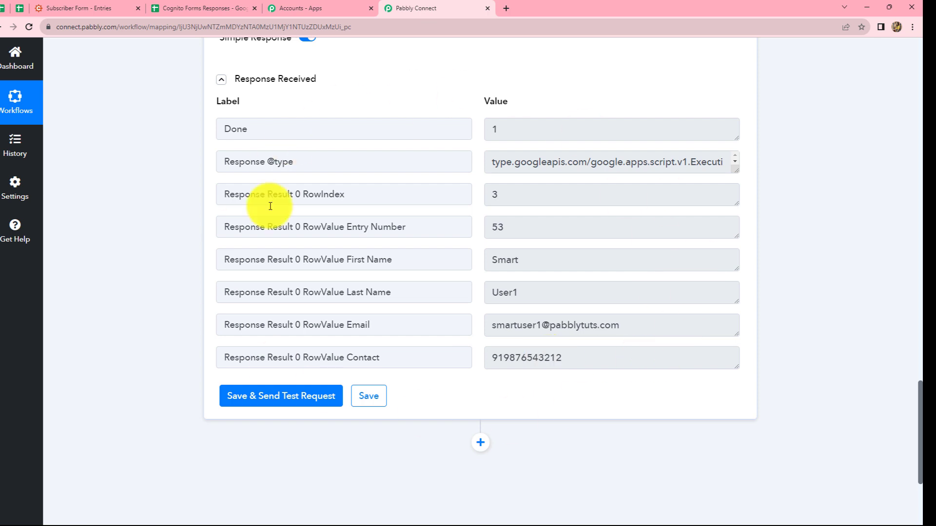
click(166, 7)
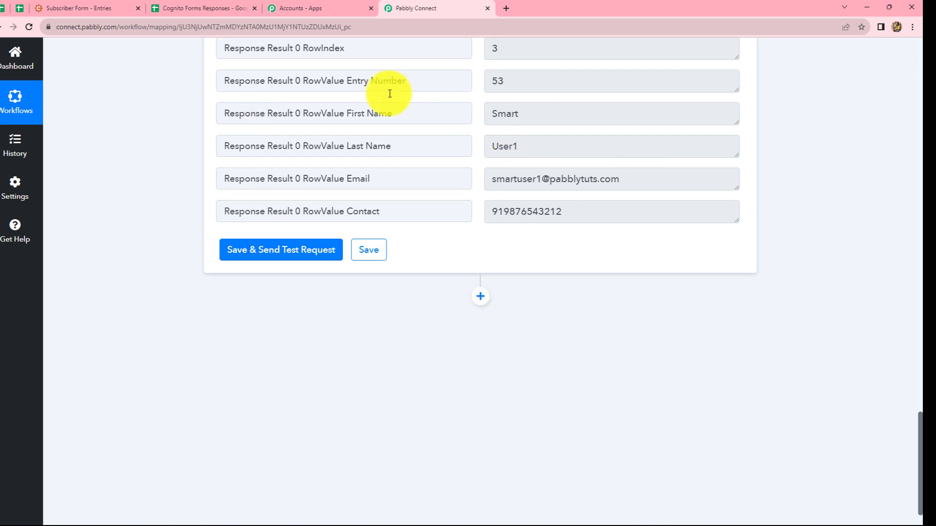
- Add a Google Sheets action with the Update Row event after the lookup step
click(480, 297)
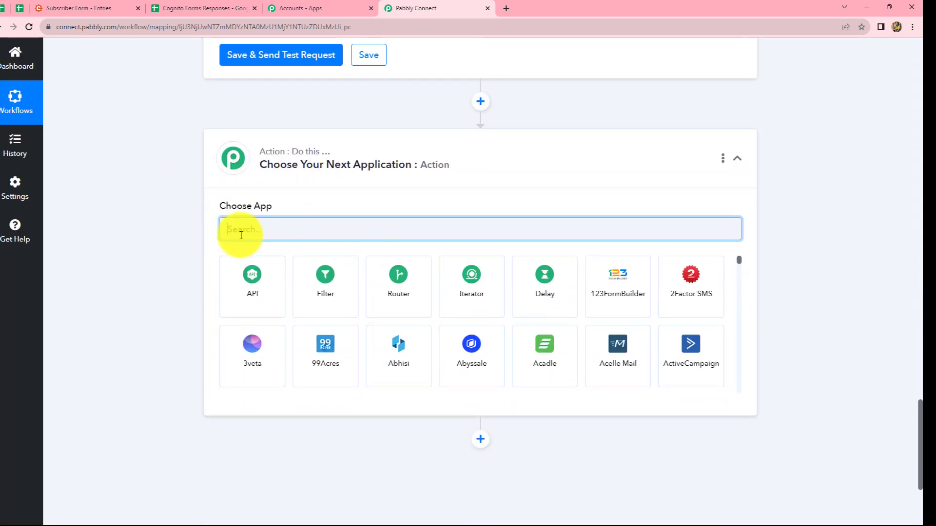
text(gOOGLE)
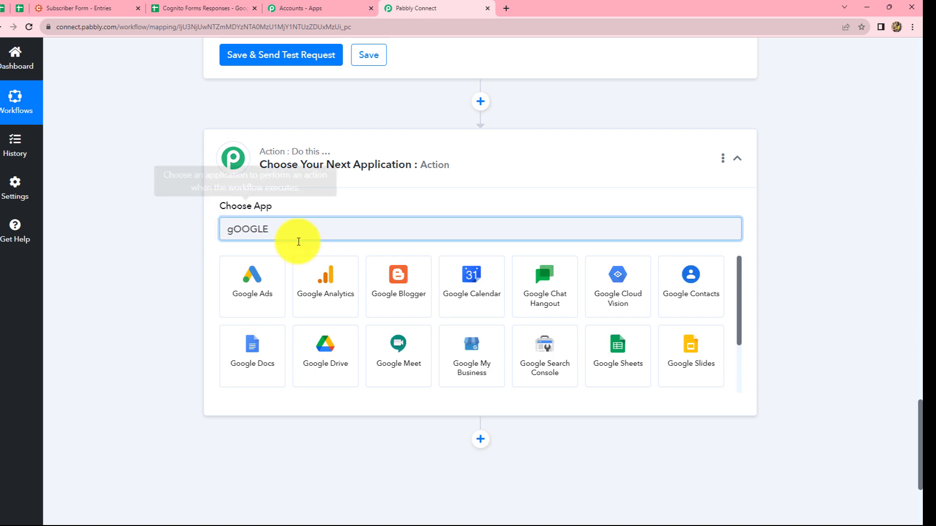
click(604, 356)
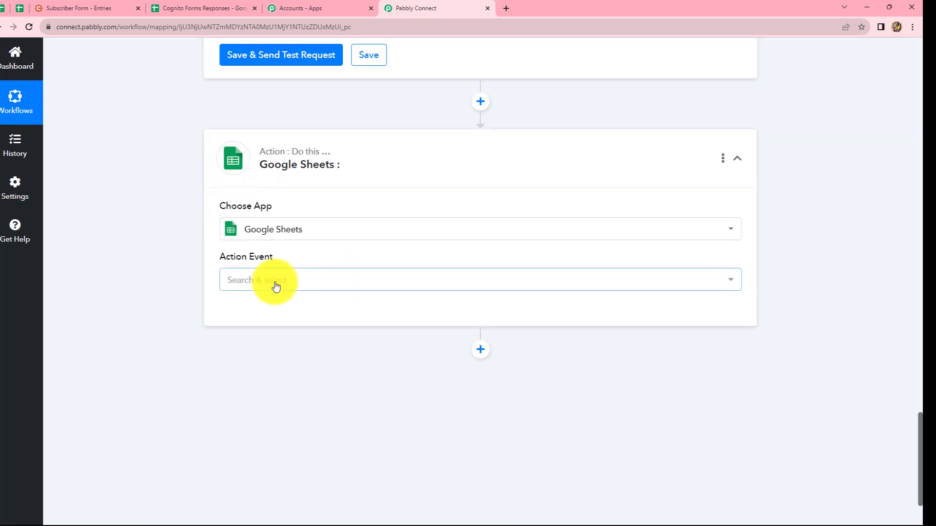
click(276, 287)
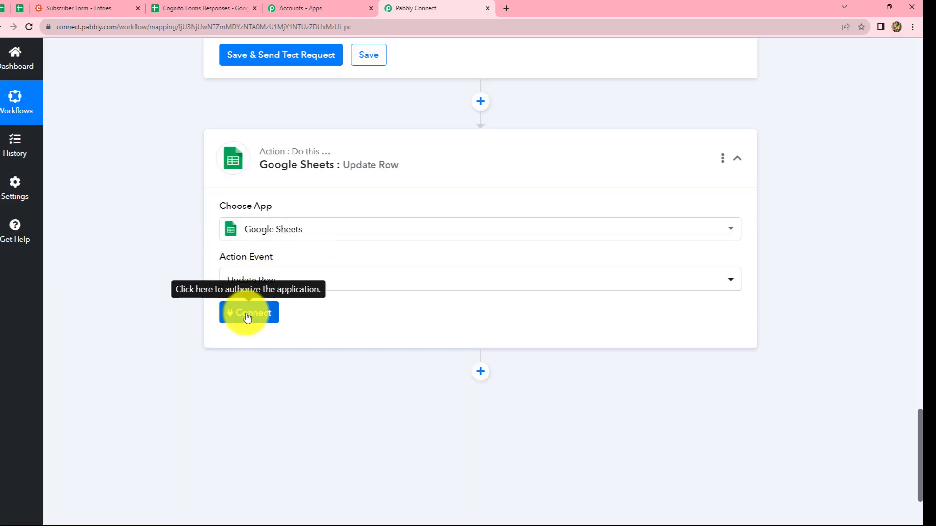
- Connect the Update Row action through the existing Google Sheets #15 connection and choose the Cognito Forms Responses spreadsheet
click(247, 315)
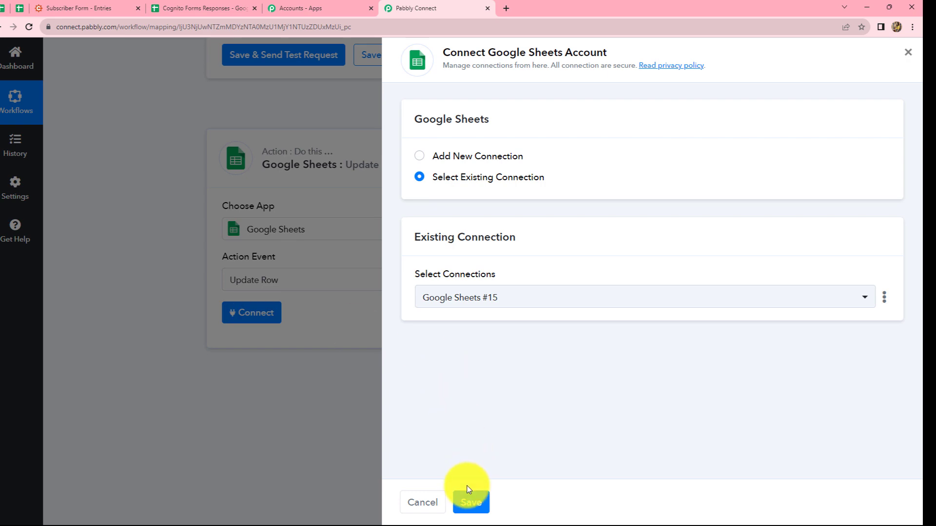
click(467, 501)
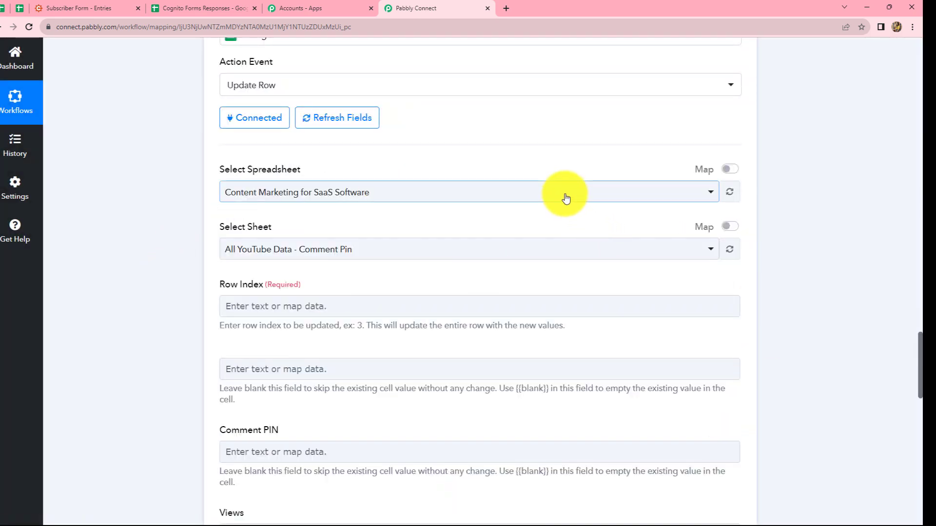
click(565, 197)
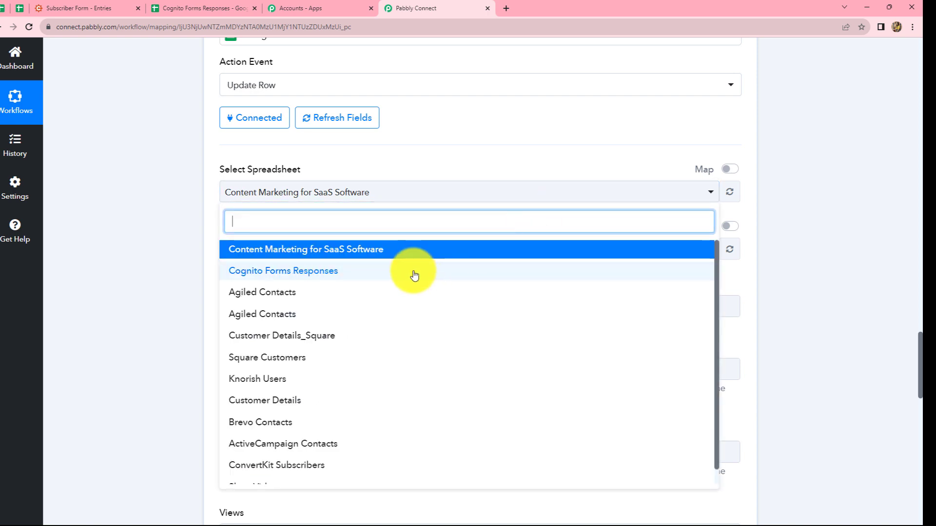
click(414, 271)
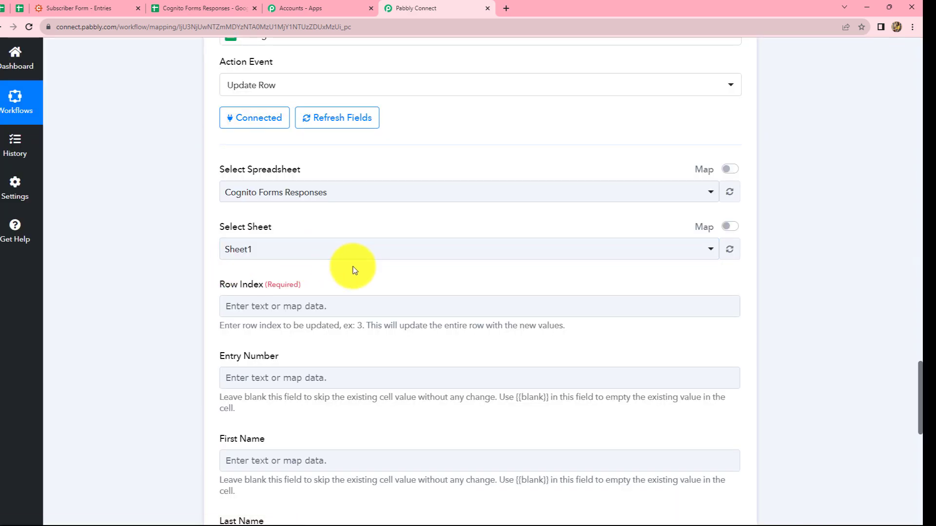
- Map the Update Row action's Row Index to Response Result 0 RowIndex from the lookup step, checking the matching row in the response sheet
scroll(355, 271, down, 4)
click(241, 117)
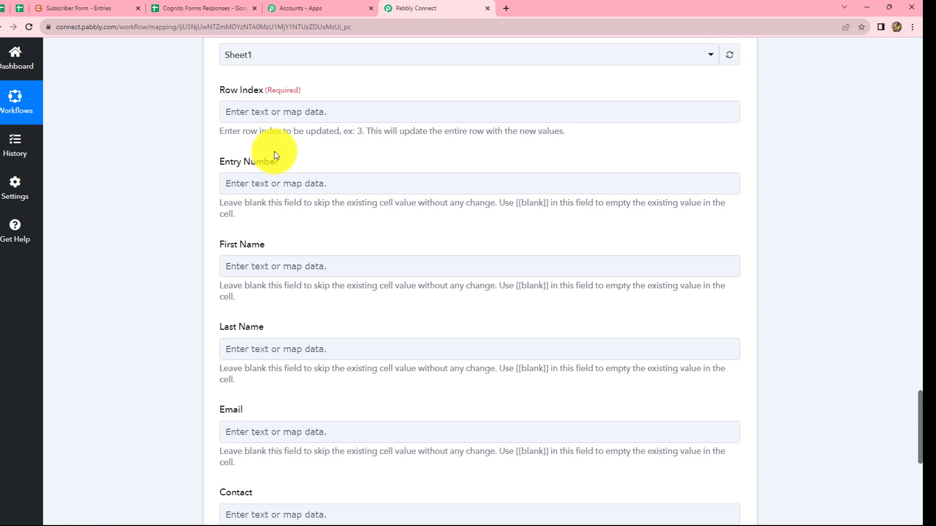
scroll(274, 157, up, 10)
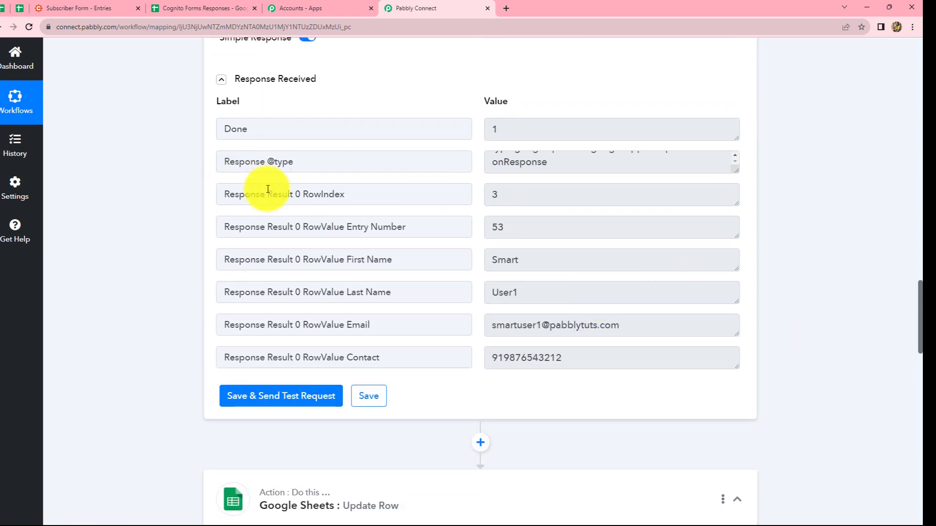
double_click(499, 193)
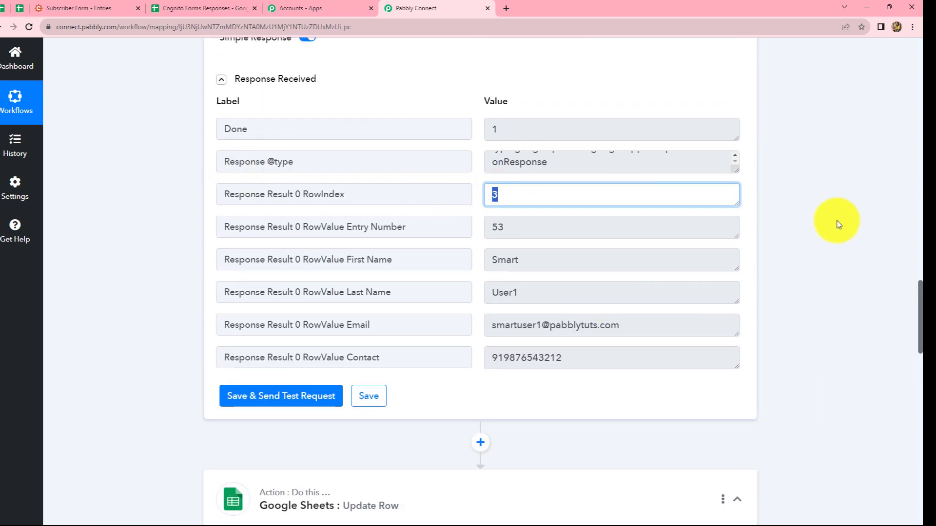
click(767, 263)
scroll(765, 264, down, 4)
scroll(766, 263, down, 9)
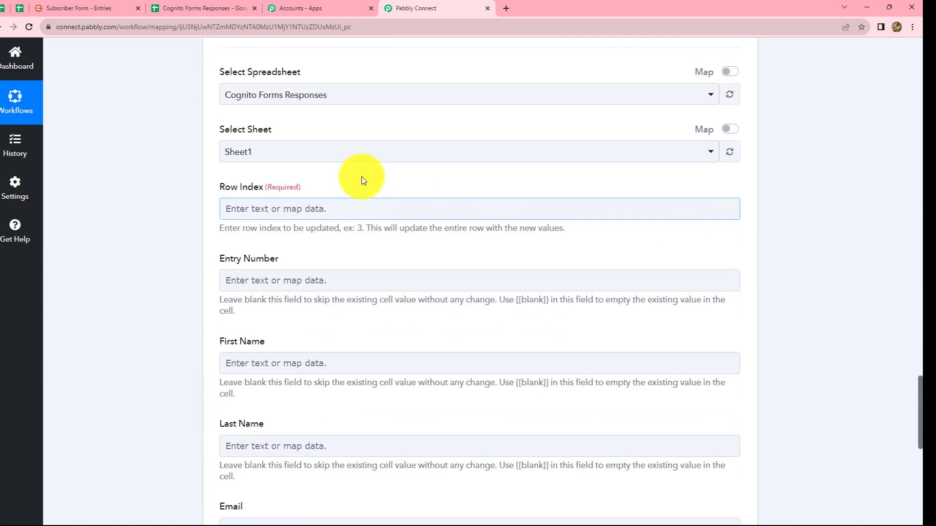
click(319, 210)
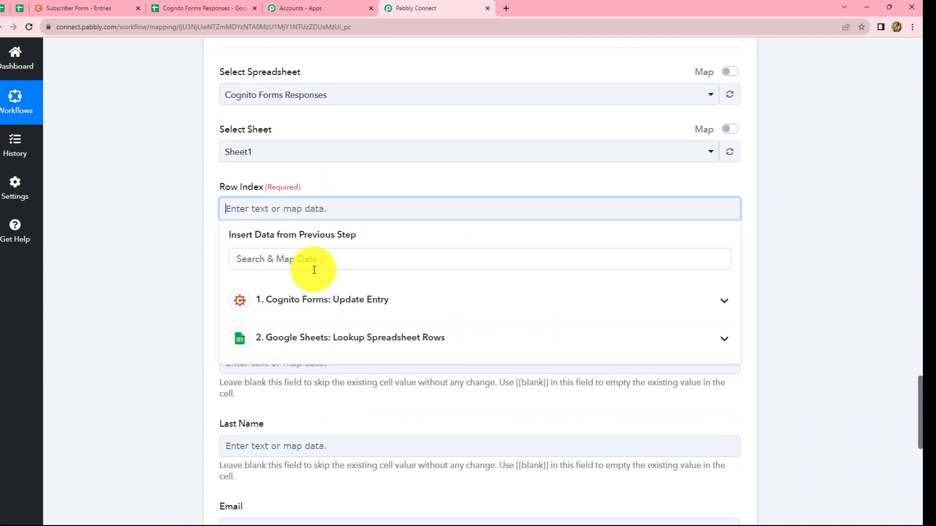
click(286, 343)
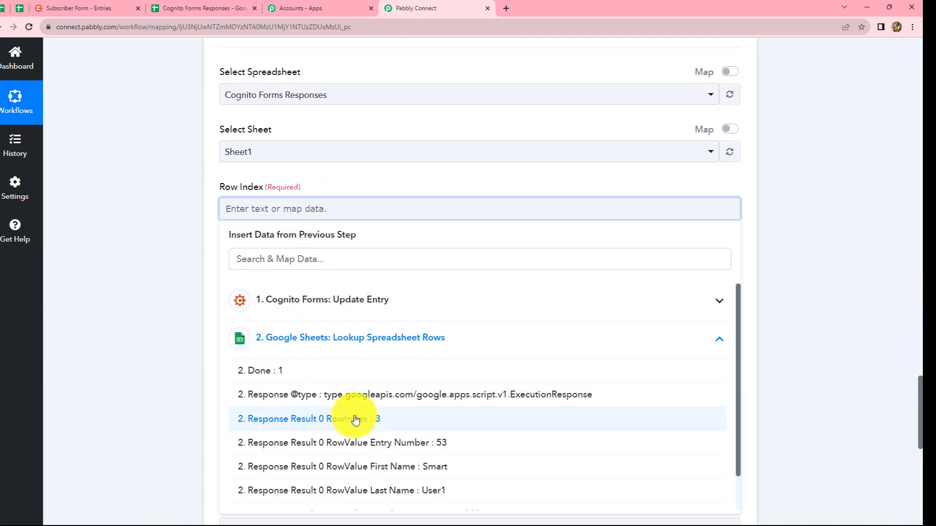
click(352, 415)
click(791, 307)
scroll(271, 215, down, 2)
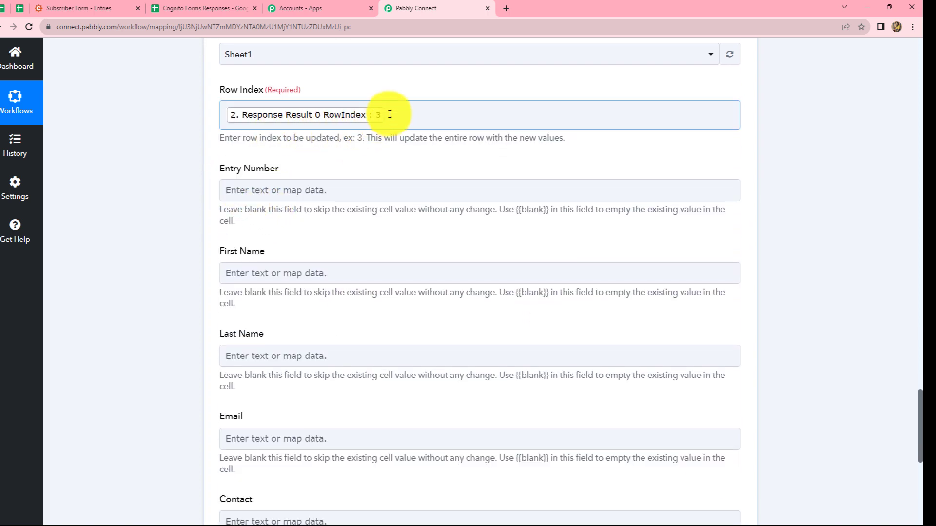
click(176, 5)
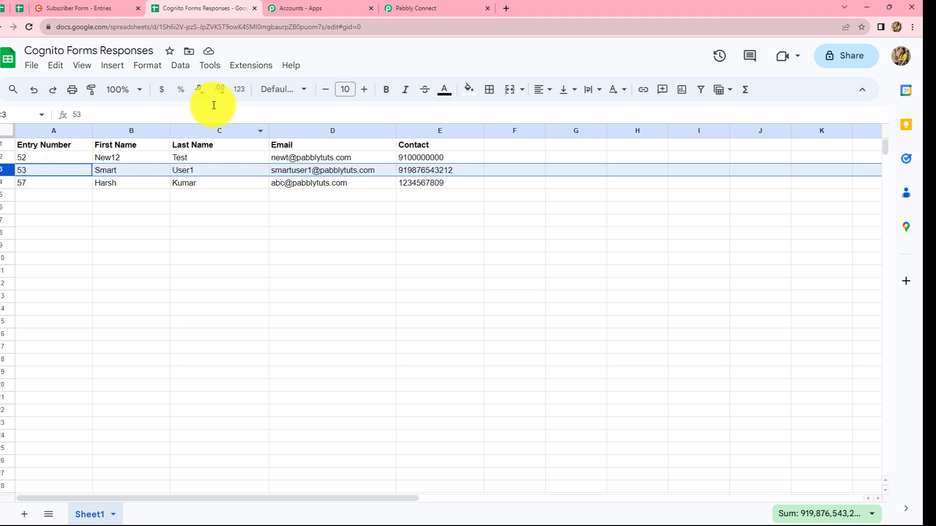
click(403, 10)
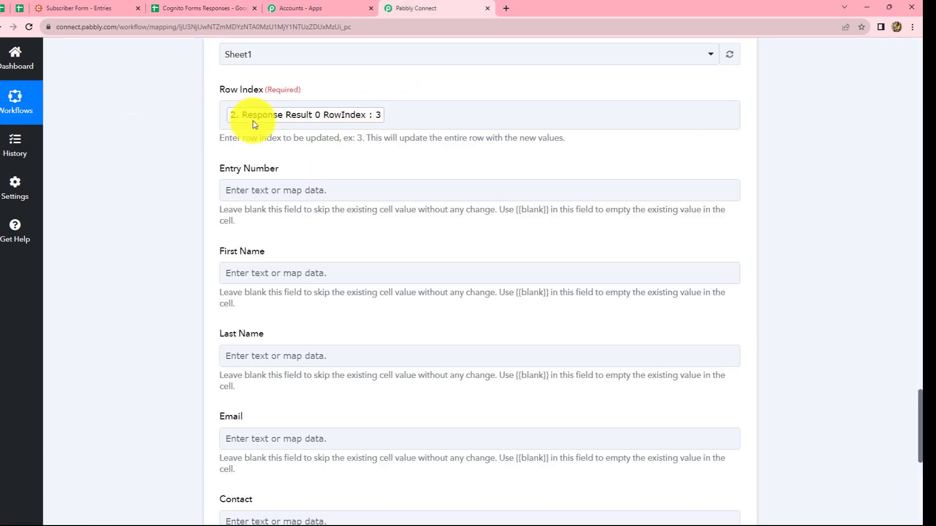
- Map the Update Row action's Entry Number to Entry Number from the Cognito Forms Update Entry step
click(454, 269)
scroll(453, 269, down, 2)
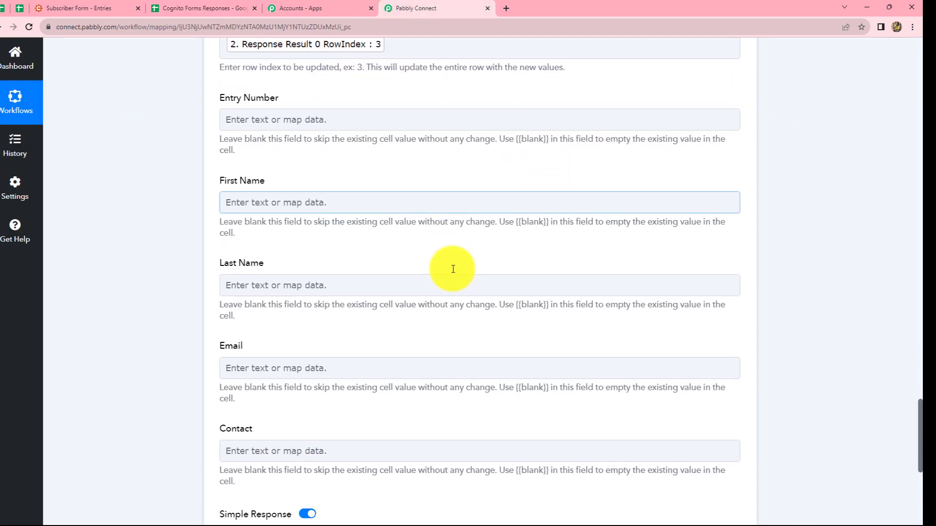
click(258, 93)
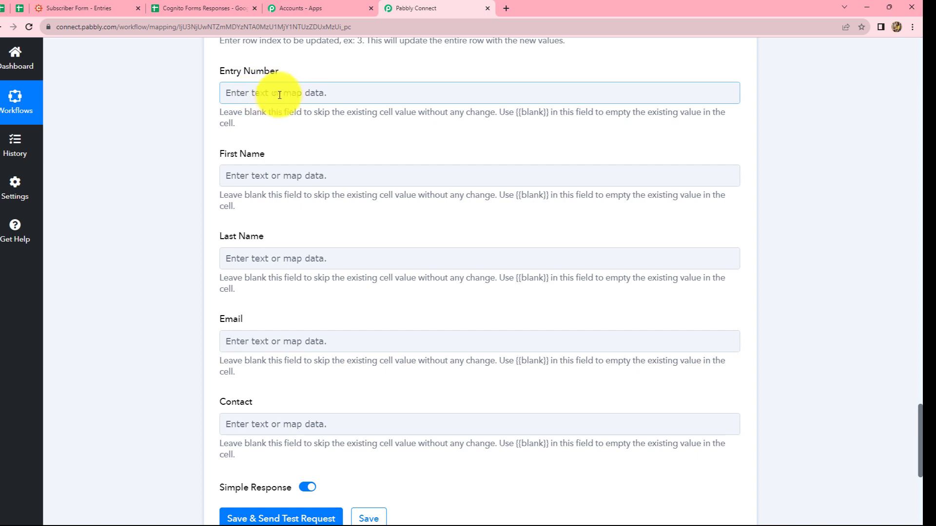
click(279, 95)
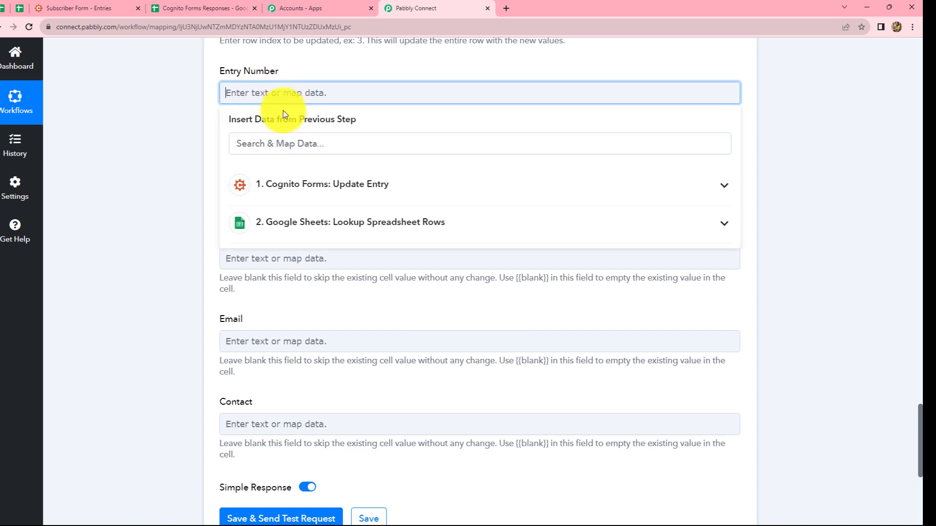
click(306, 194)
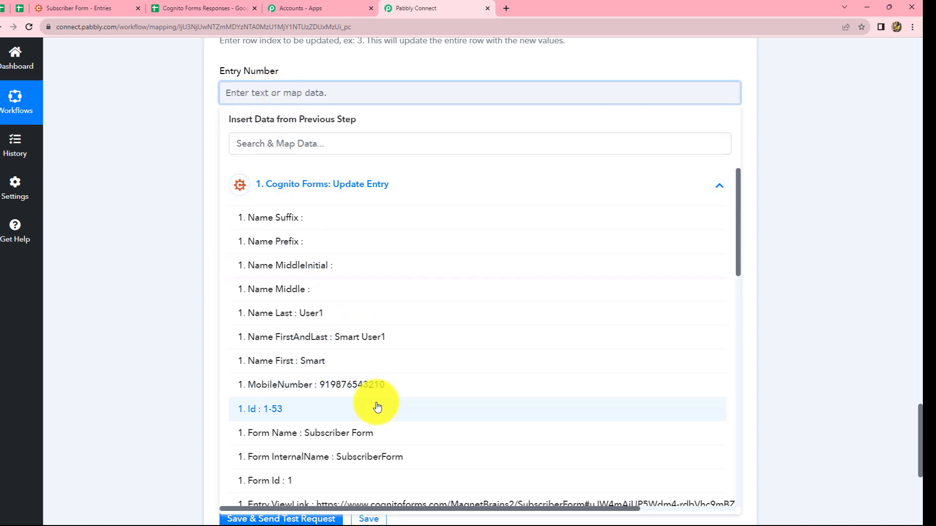
scroll(377, 407, down, 7)
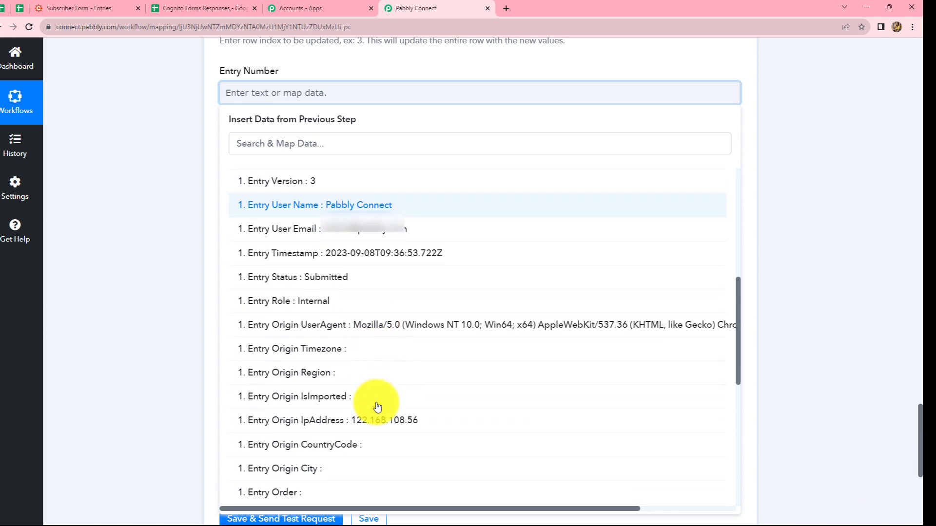
scroll(377, 407, down, 3)
click(368, 424)
click(825, 257)
- Map First Name to Name First and Last Name to Name Last from the Cognito Forms step
scroll(312, 132, down, 1)
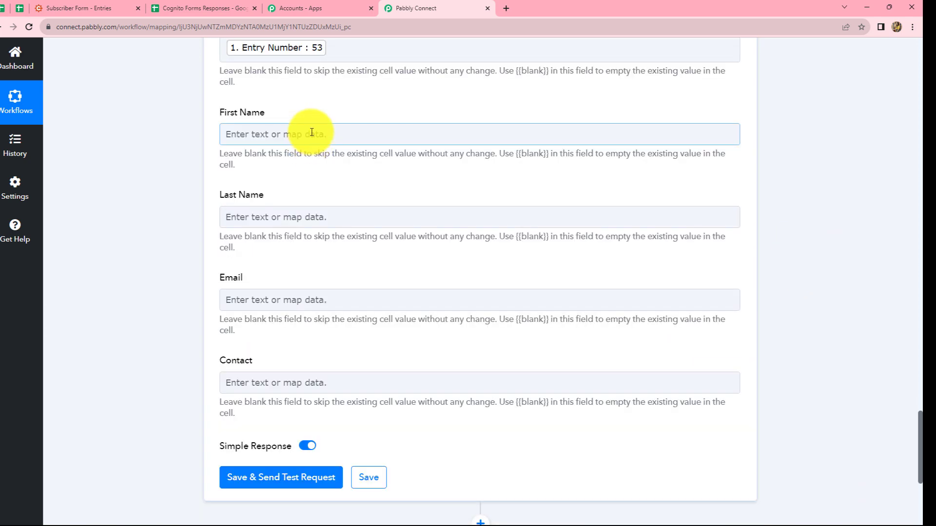
click(312, 132)
scroll(320, 243, down, 2)
click(334, 125)
click(660, 144)
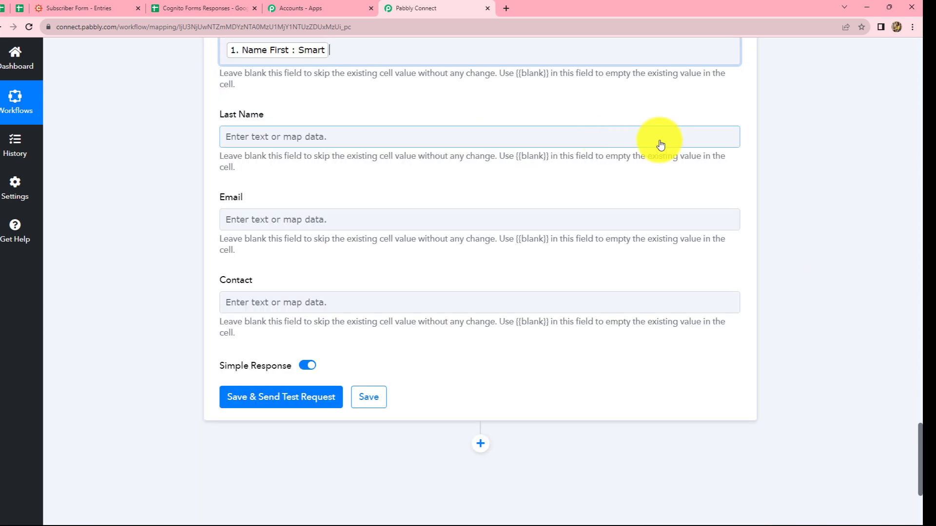
click(800, 142)
click(262, 136)
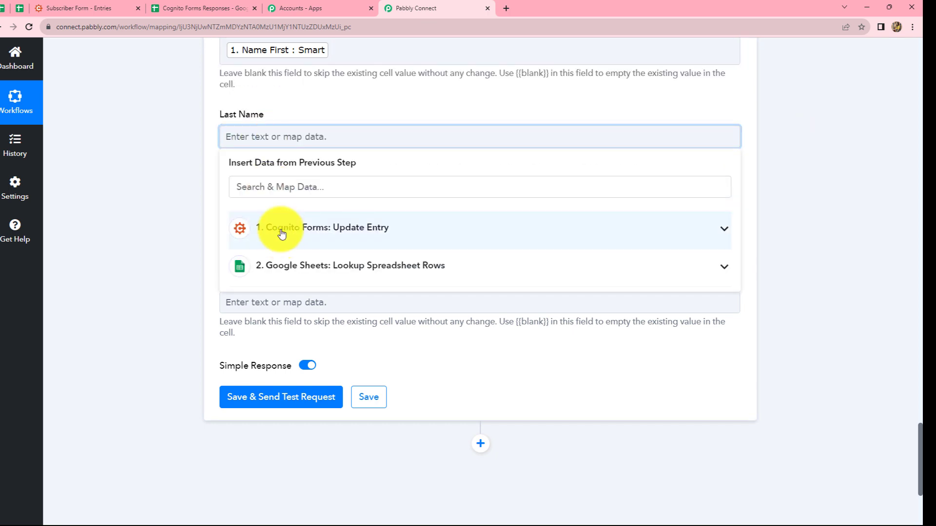
click(282, 235)
click(321, 356)
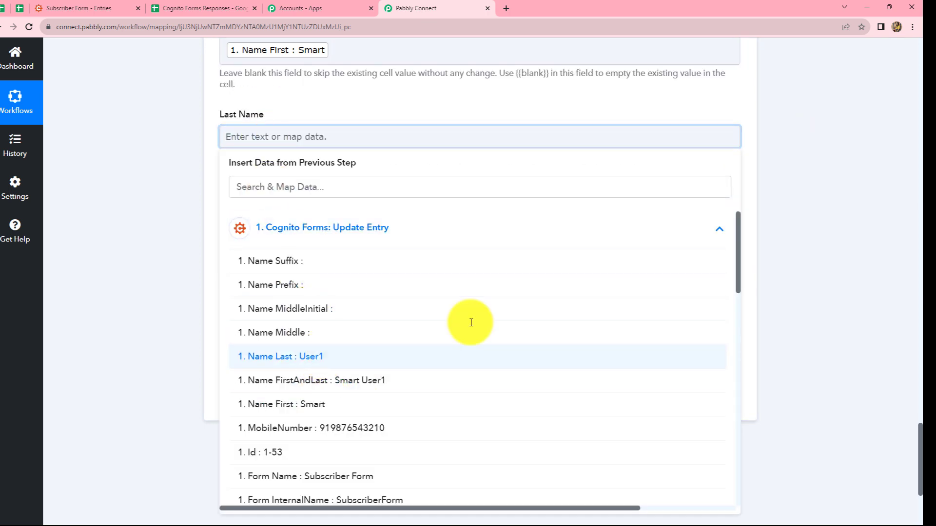
click(812, 254)
- Map the Update Row action's Email to the Email value of the Cognito Forms step, not Entry User Email
scroll(425, 238, down, 1)
click(359, 177)
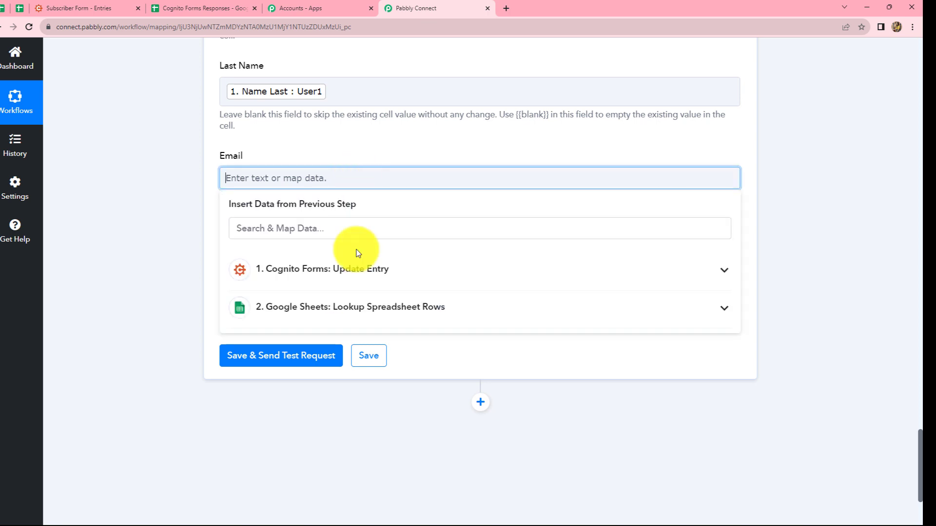
click(344, 271)
text(EMA)
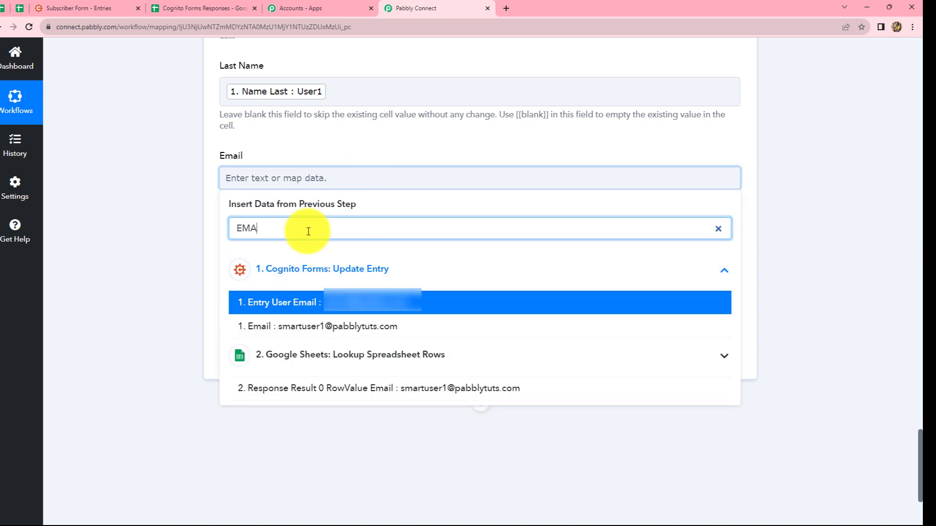
click(286, 328)
click(800, 202)
- Map the Update Row action's Contact to MobileNumber from the Cognito Forms step
scroll(229, 250, down, 3)
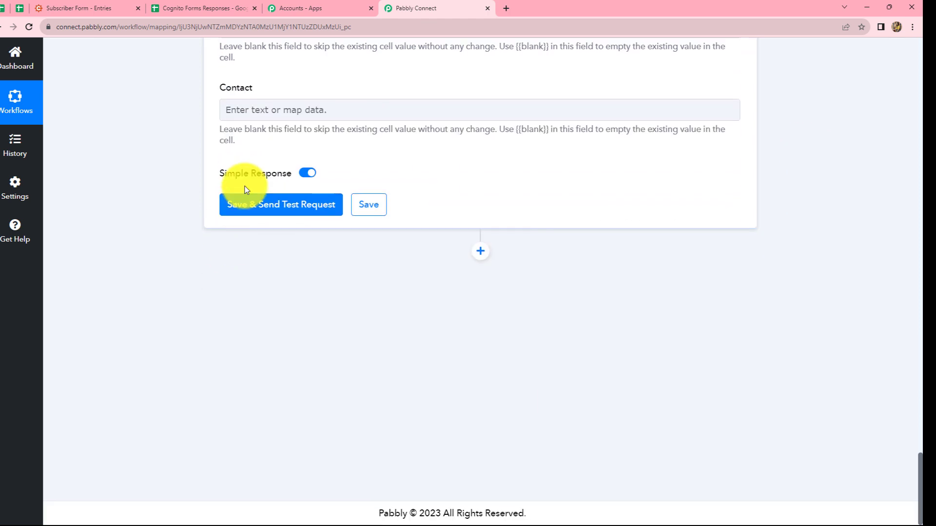
click(265, 119)
click(272, 208)
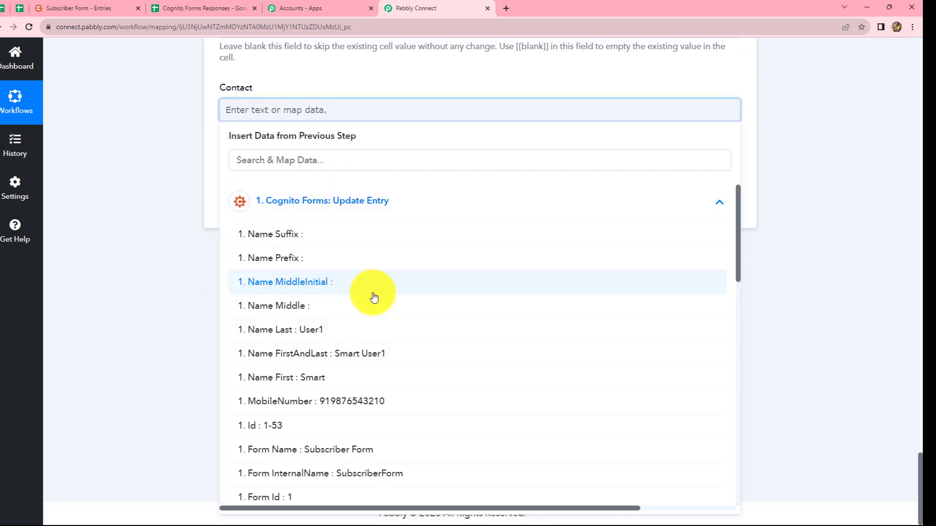
click(367, 403)
click(777, 207)
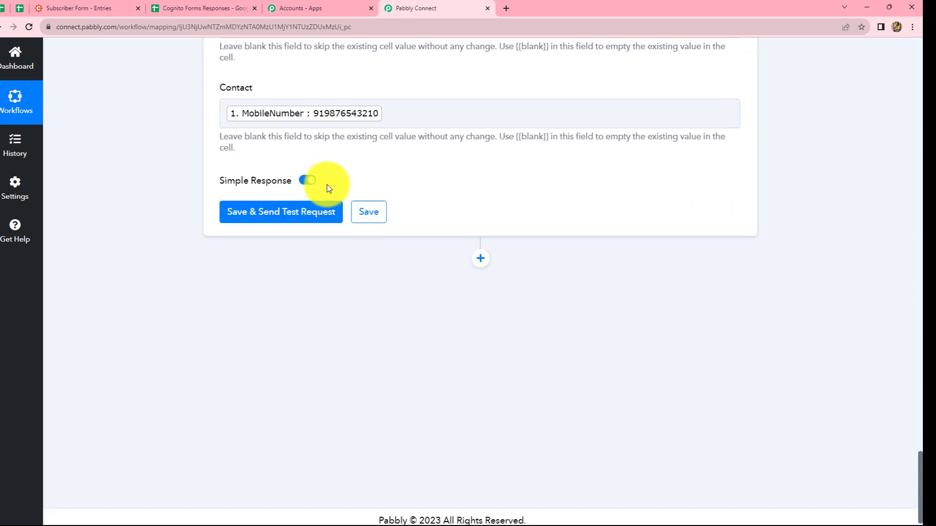
- Review the mapped fields, save and test the Update Row action, and check the updated row for entry 53 in the response sheet
scroll(509, 156, up, 5)
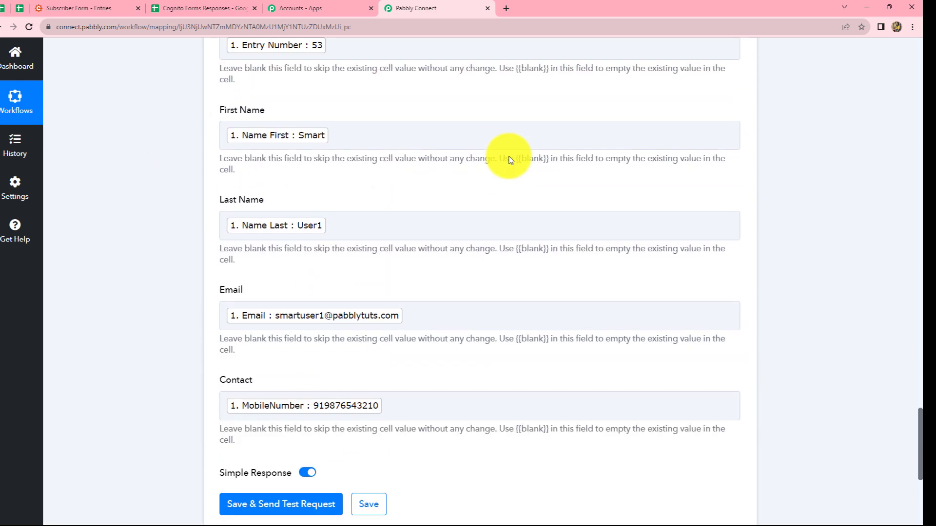
scroll(510, 156, down, 4)
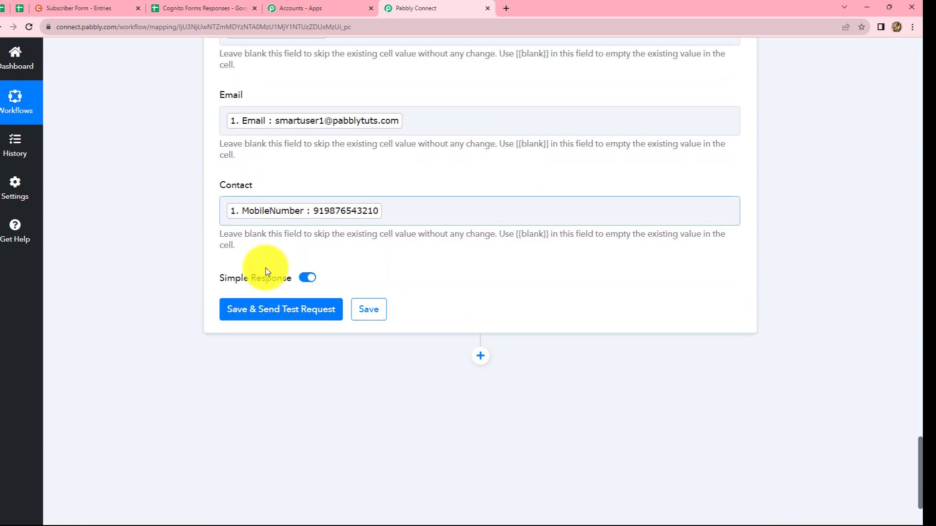
click(246, 315)
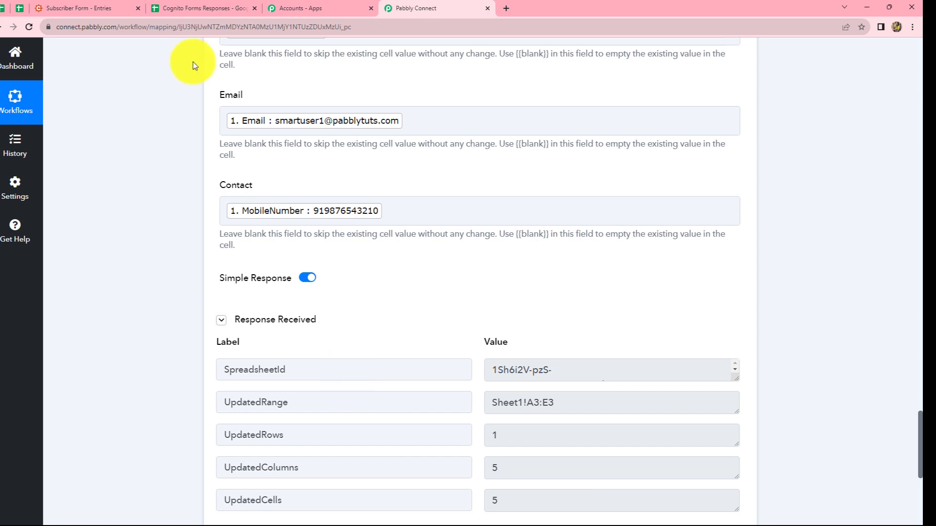
click(194, 11)
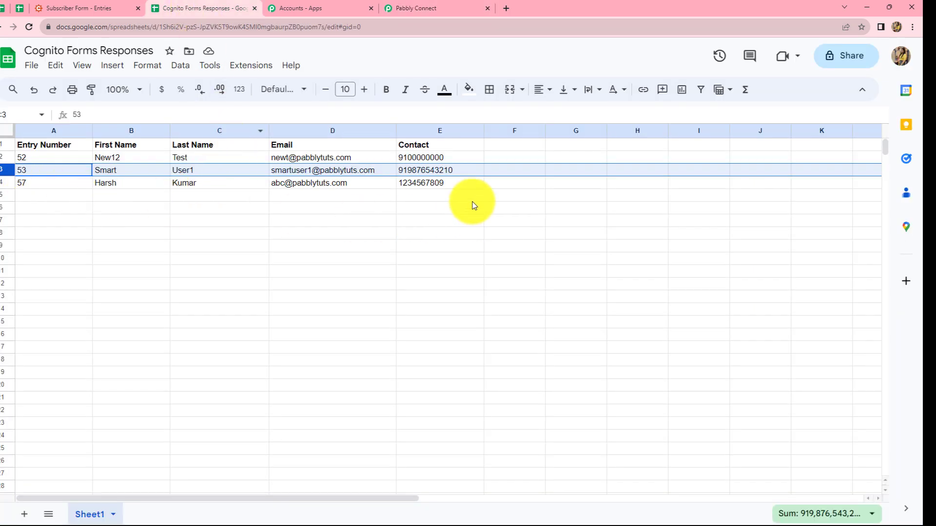
click(458, 195)
click(54, 172)
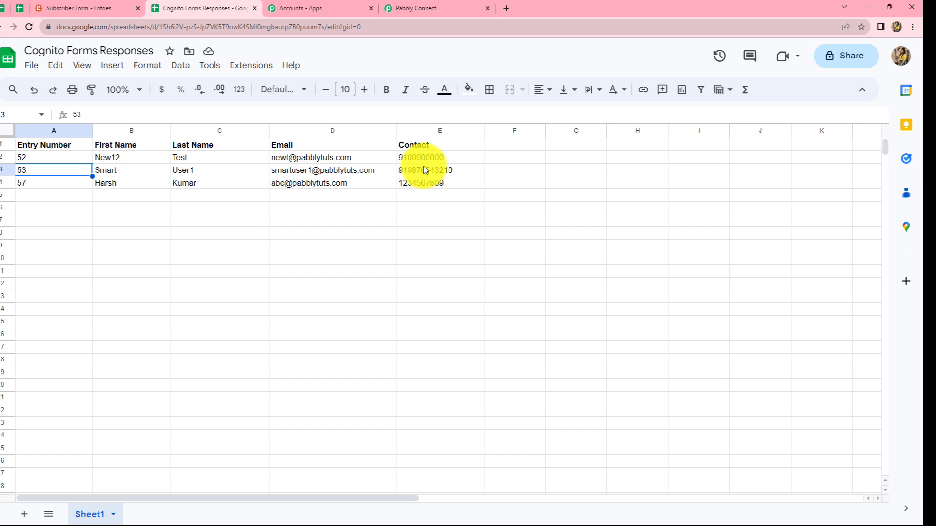
click(412, 8)
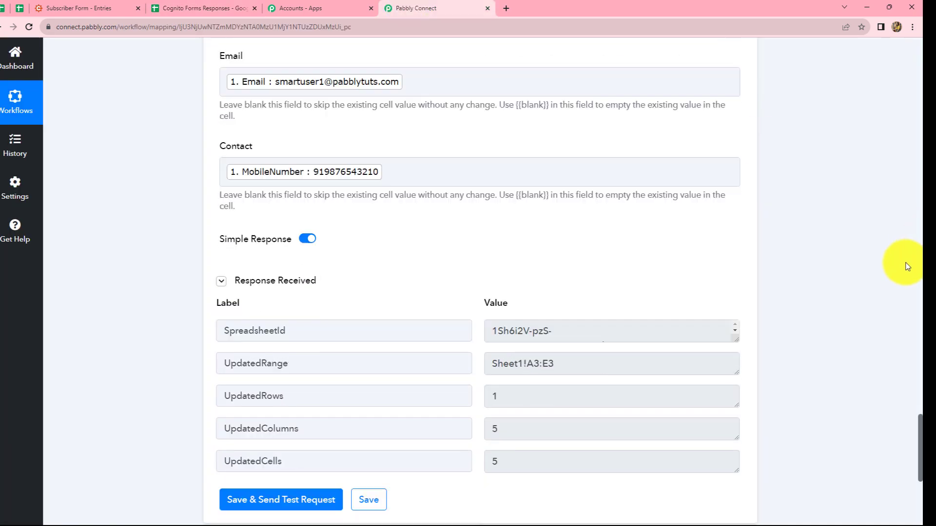
- Add a Gmail action with the Send Email event after the Update Row step
scroll(877, 269, down, 6)
click(480, 253)
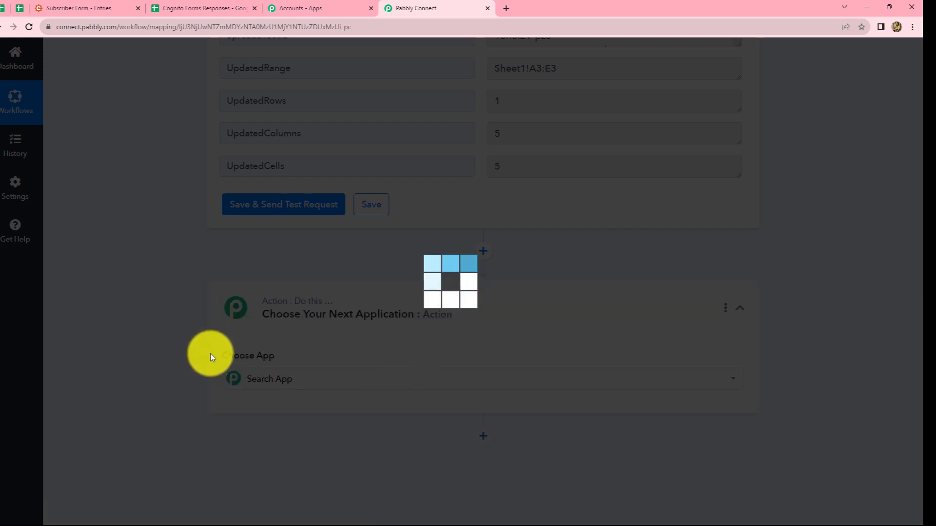
text(Gmail)
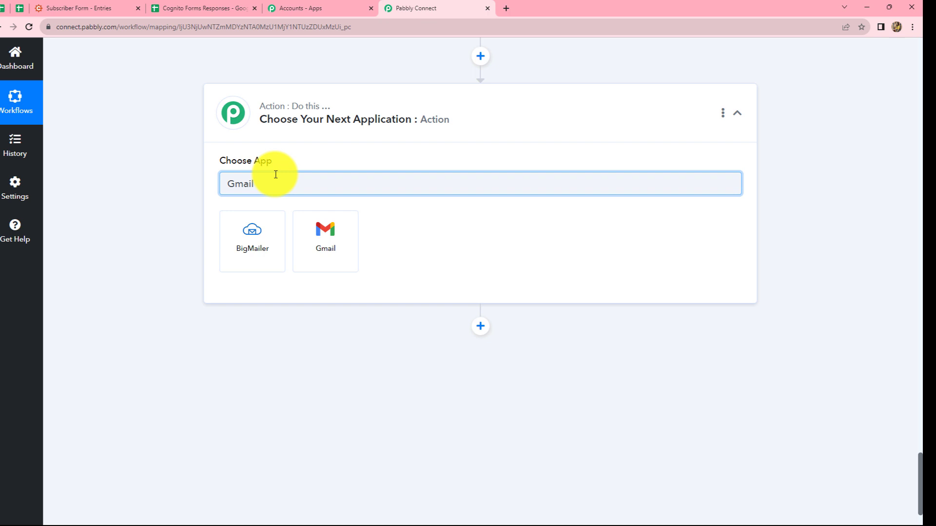
click(337, 250)
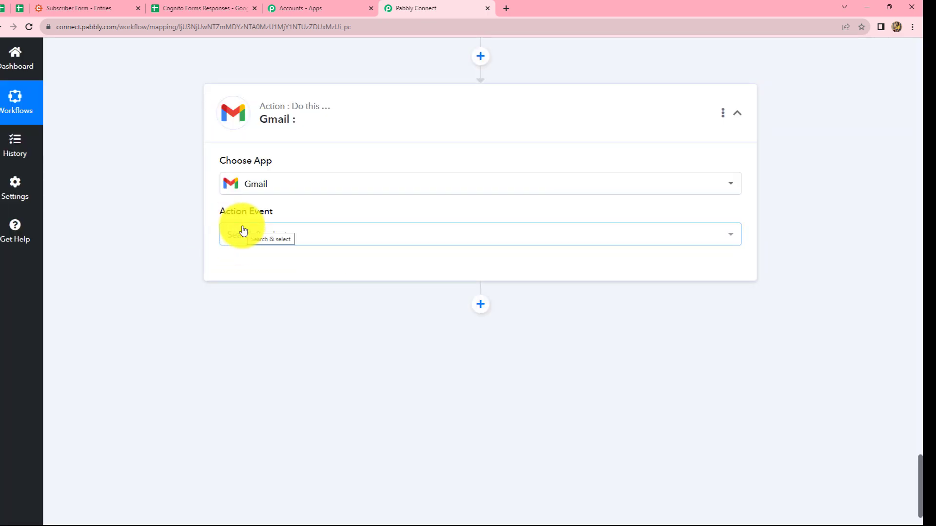
click(244, 234)
click(258, 301)
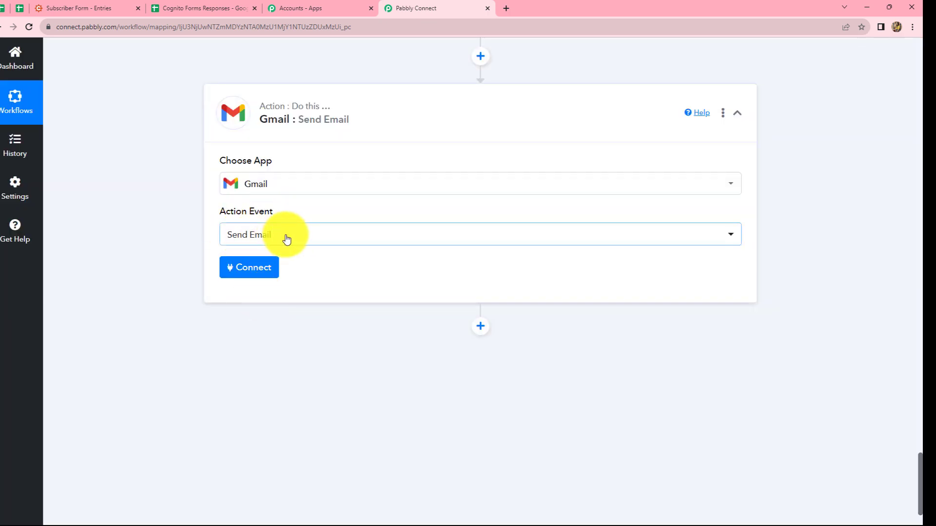
- Connect the Send Email action through a new Gmail connection, choosing the Google account and allowing Pabbly Connect access
click(248, 268)
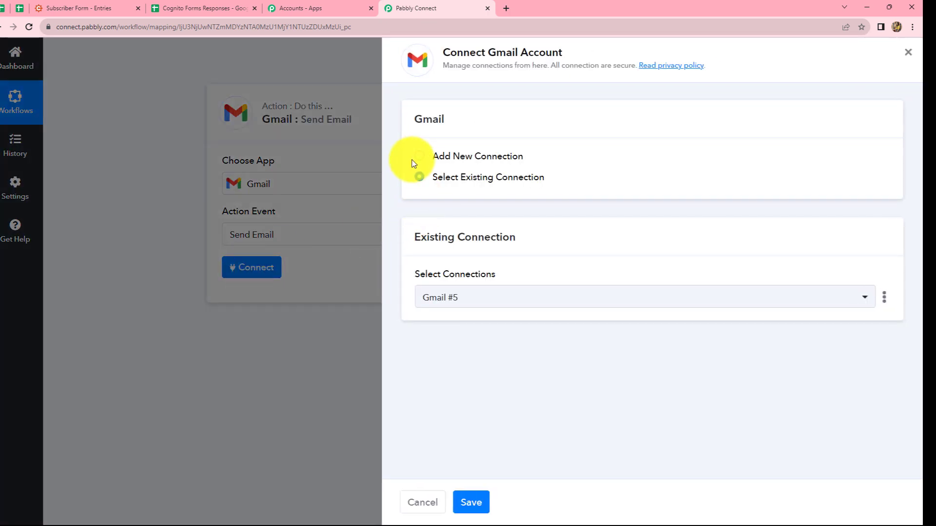
click(420, 156)
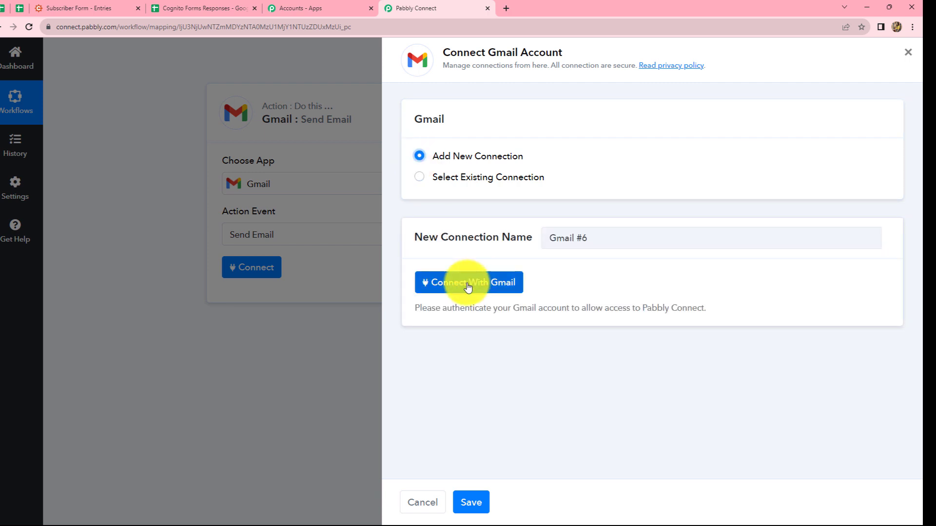
click(467, 286)
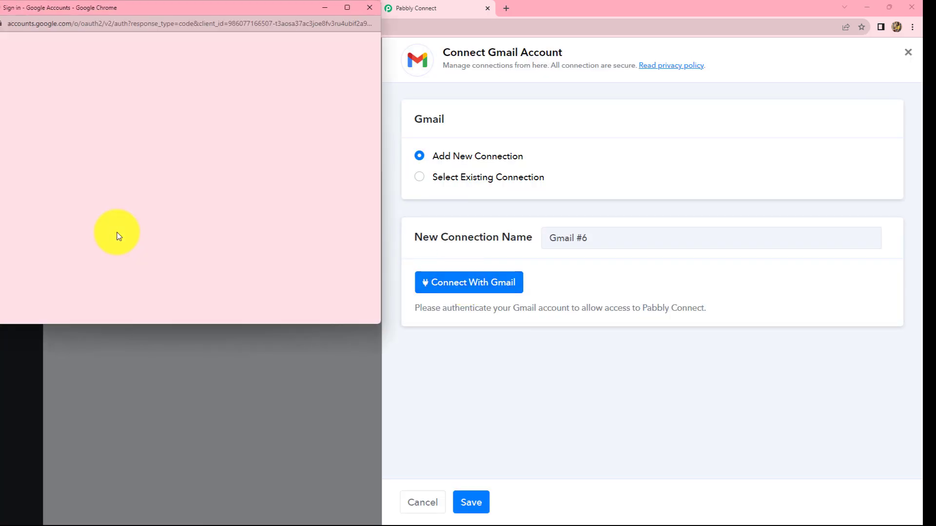
click(132, 198)
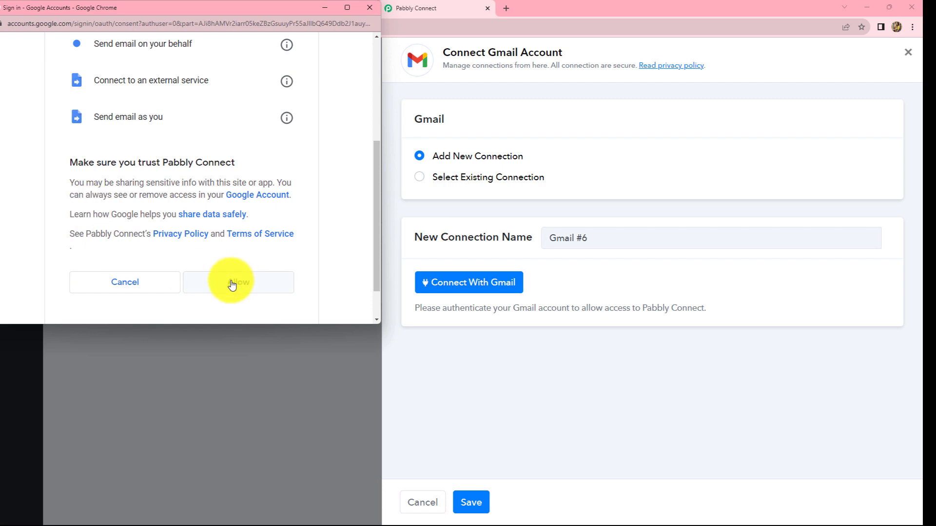
click(232, 285)
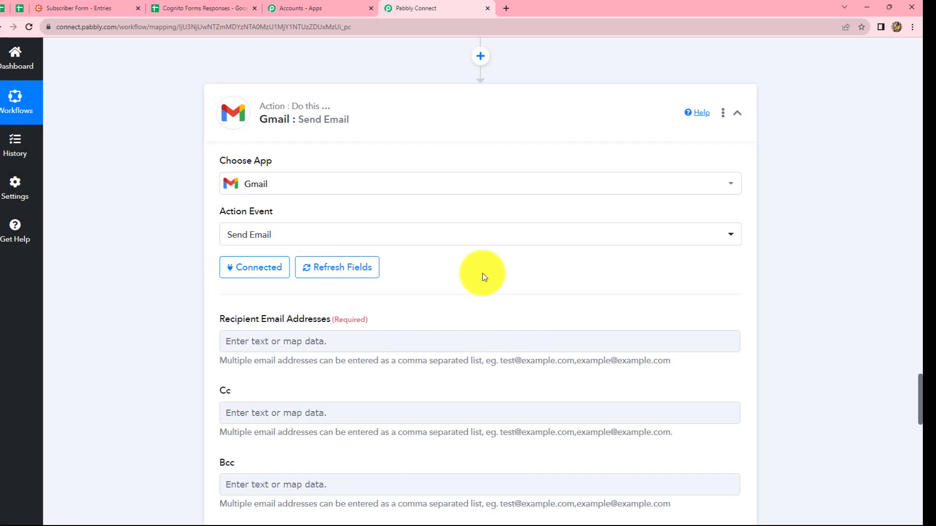
- Map the Send Email action's Recipient Email Addresses to Email from the Cognito Forms step
scroll(482, 273, down, 5)
scroll(457, 204, up, 6)
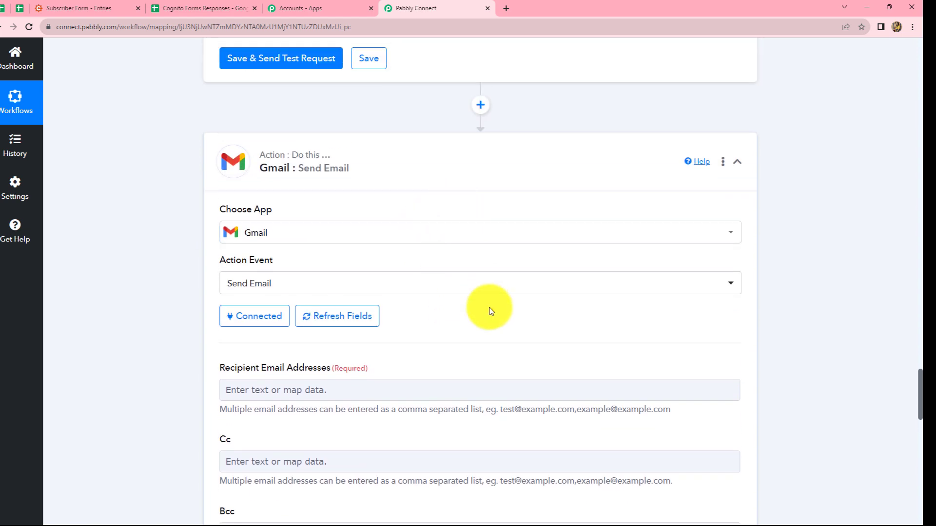
scroll(488, 311, down, 4)
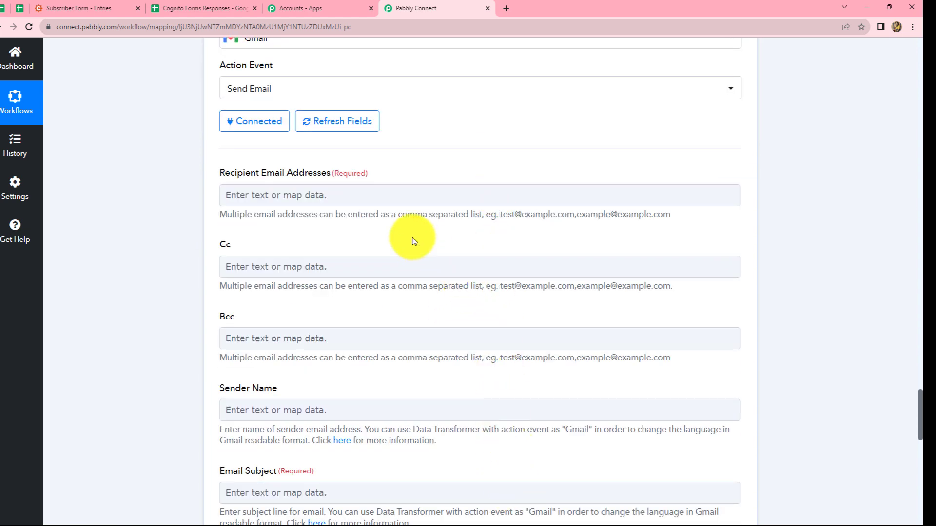
click(230, 191)
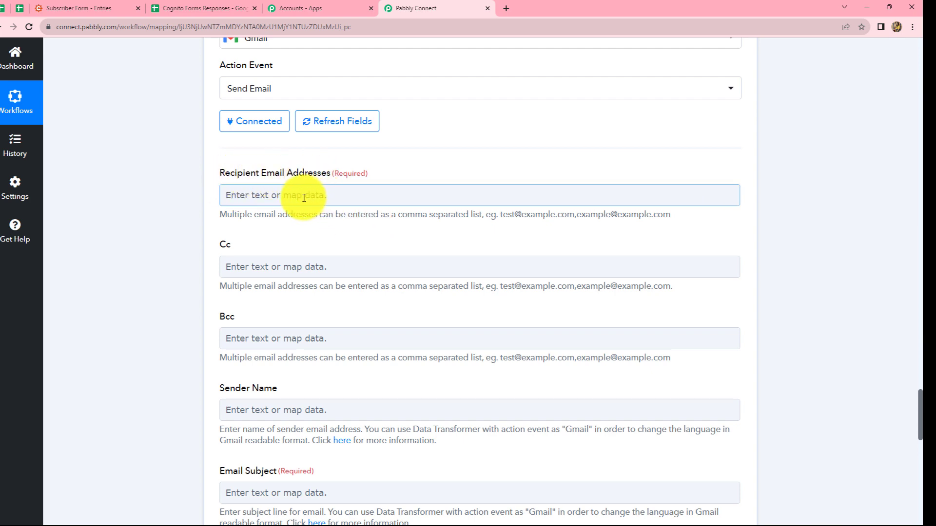
scroll(460, 286, up, 14)
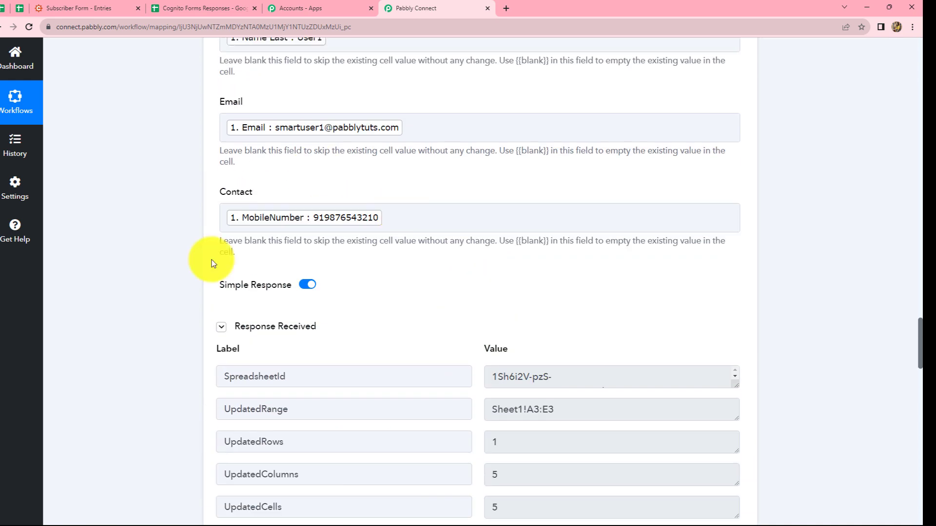
scroll(825, 377, down, 4)
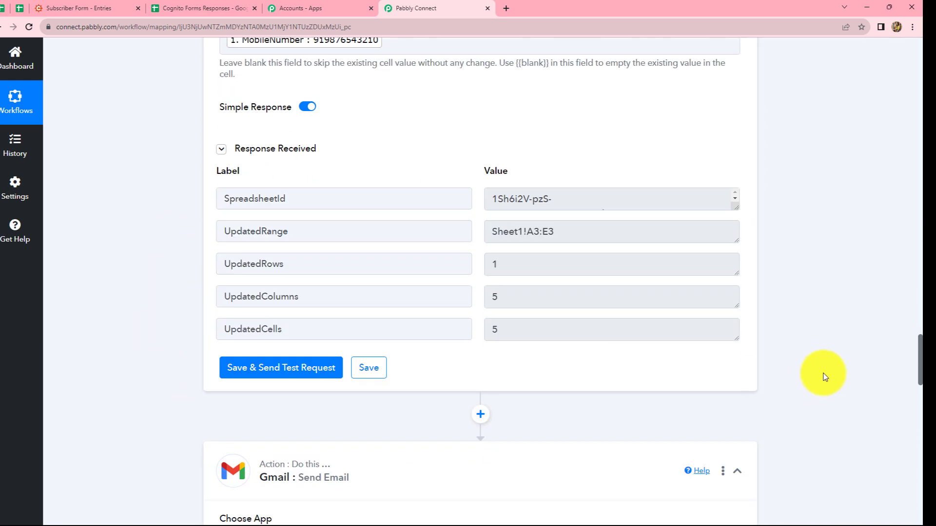
scroll(825, 376, down, 11)
click(322, 145)
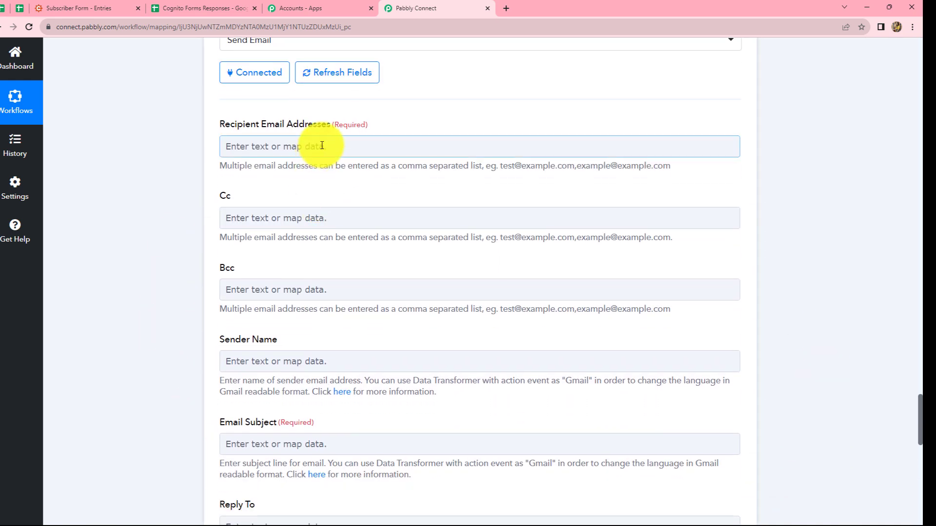
click(329, 237)
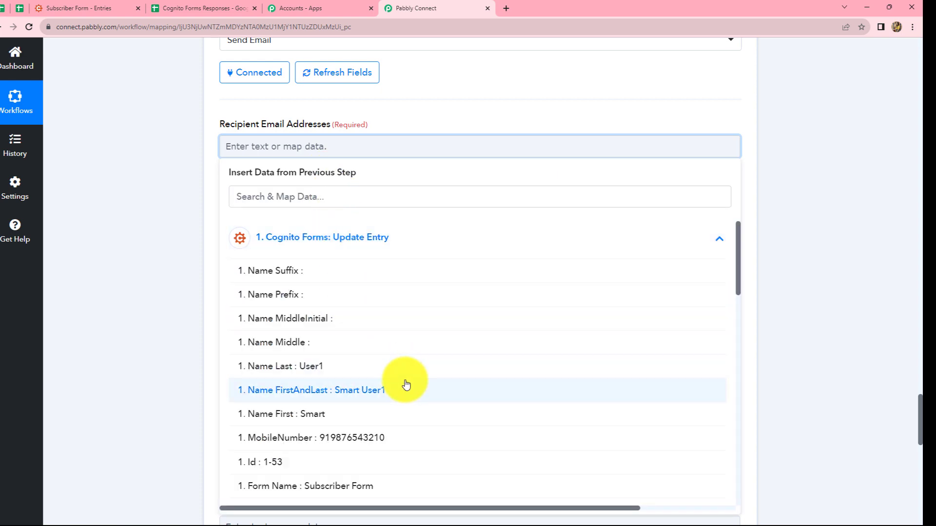
scroll(406, 384, down, 10)
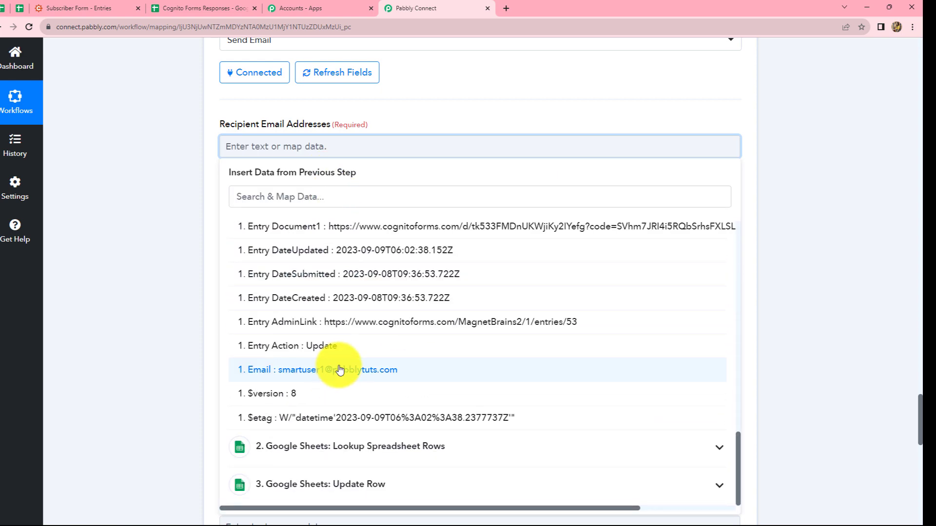
click(340, 370)
click(842, 219)
- Set the sender name to "Pabbly Connect" and the email subject to "Updated Entry"
scroll(293, 127, down, 3)
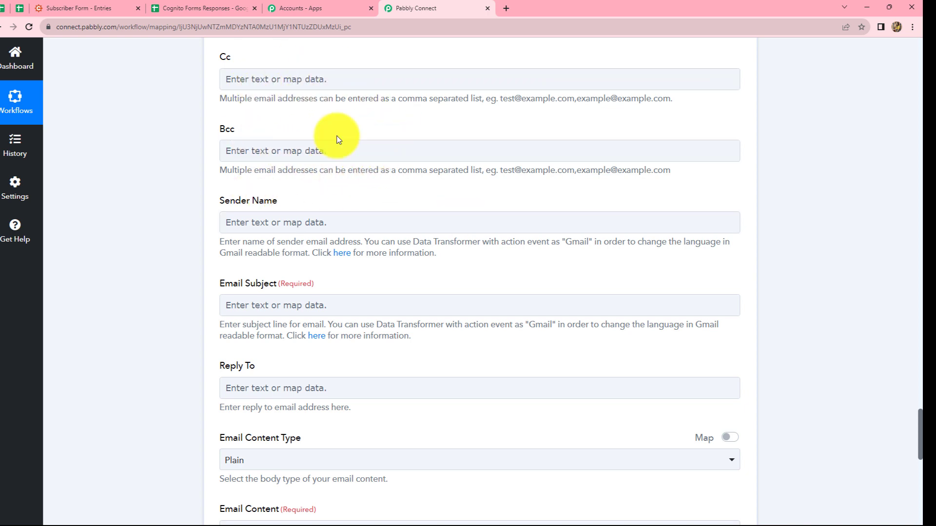
scroll(272, 208, down, 2)
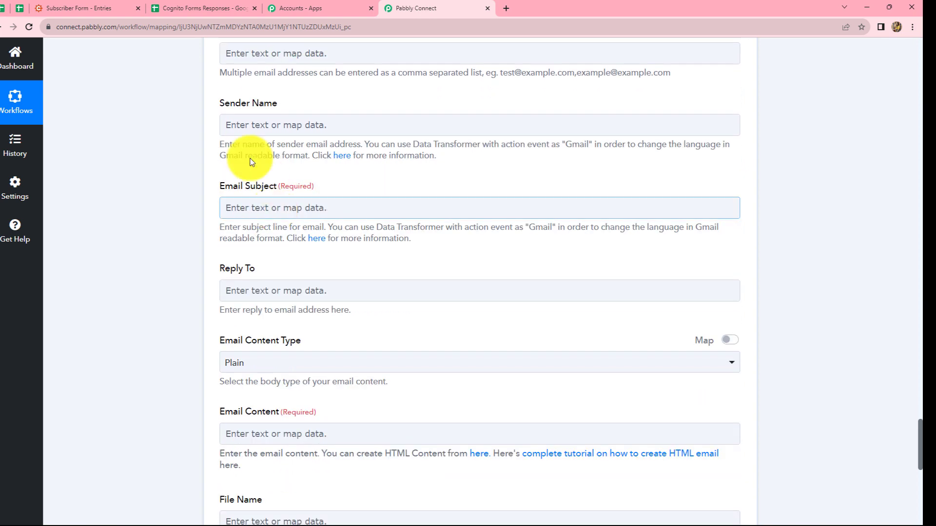
click(253, 125)
text(Pabbly Connect)
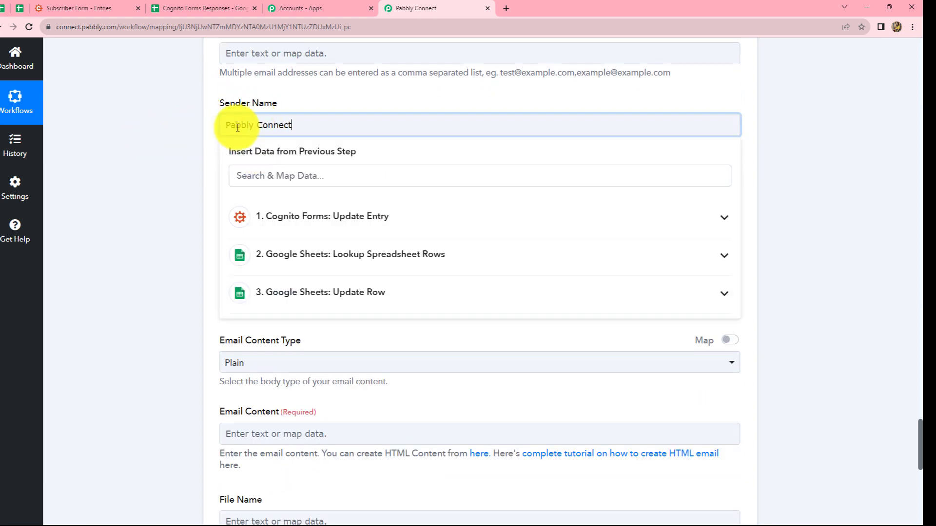
click(783, 172)
scroll(316, 158, down, 3)
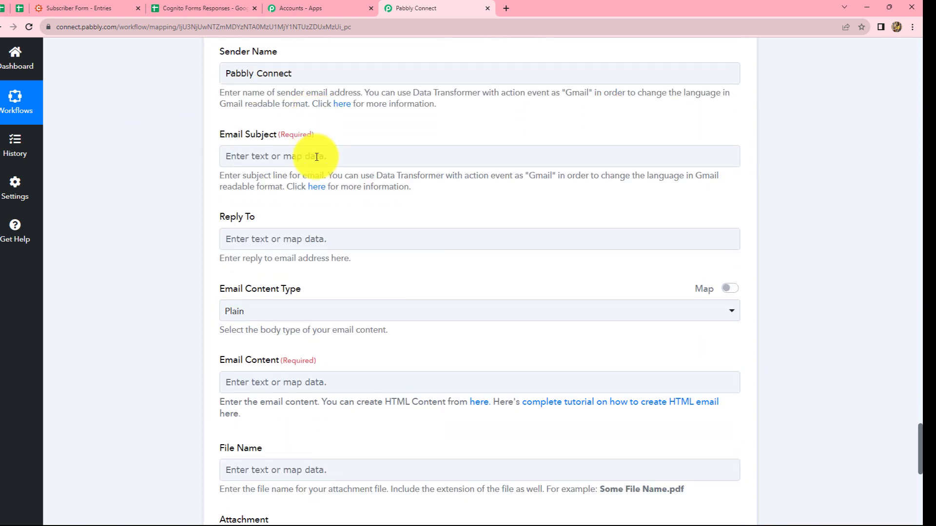
scroll(270, 97, up, 2)
click(258, 155)
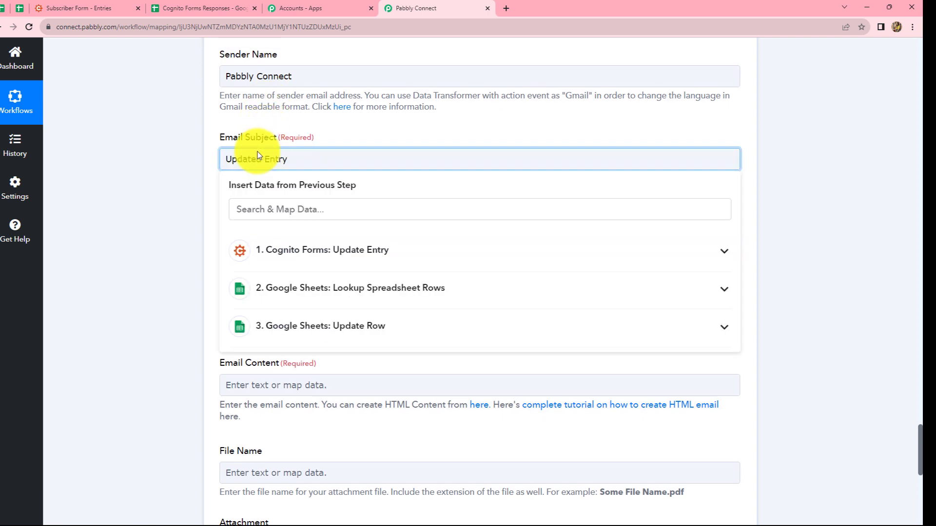
click(824, 156)
- Start the email content with "Dear User,", "as per your request we have updated your details ." and "Your new details are:" on separate lines
scroll(284, 153, down, 4)
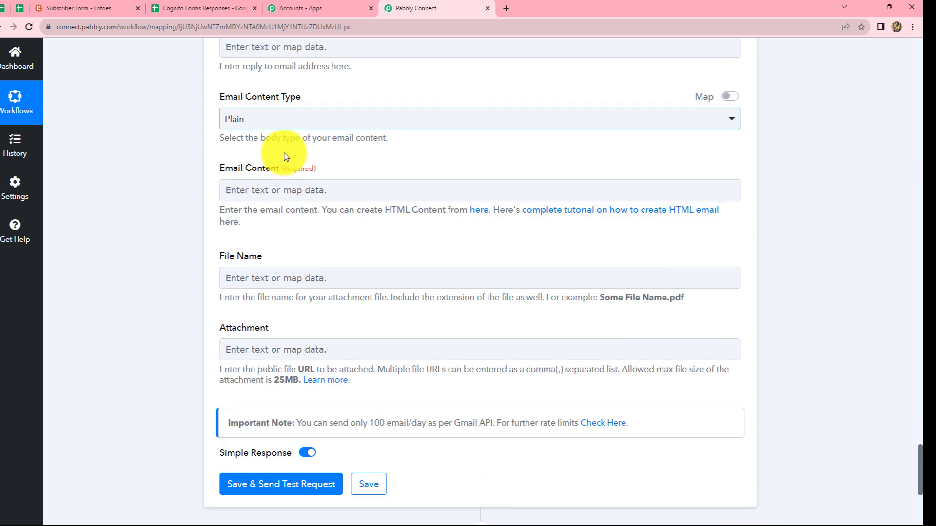
scroll(268, 183, down, 1)
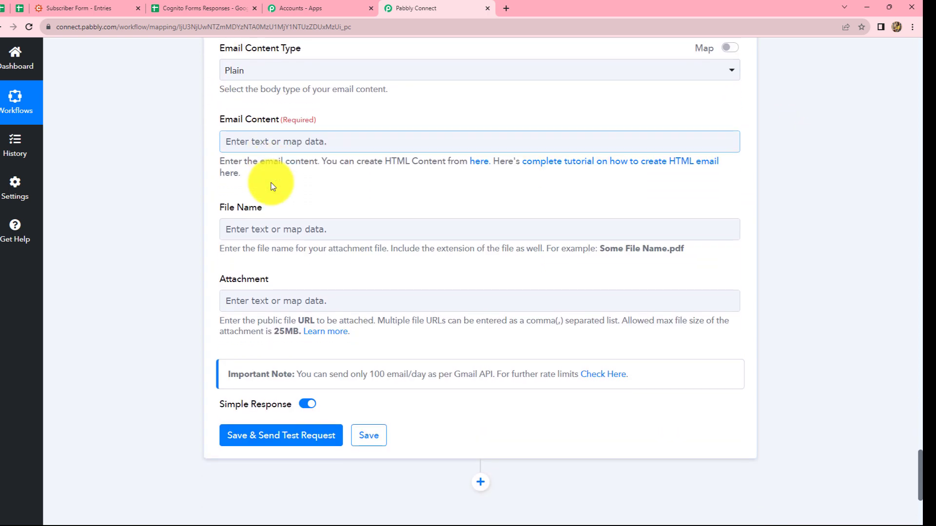
click(277, 141)
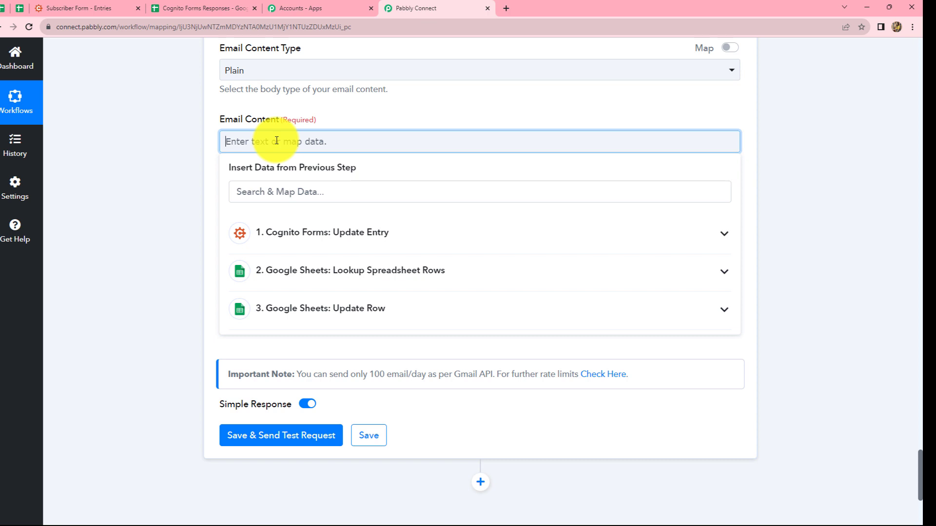
text(Dear User,)
key(Return)
text(as per your request we have updated your details)
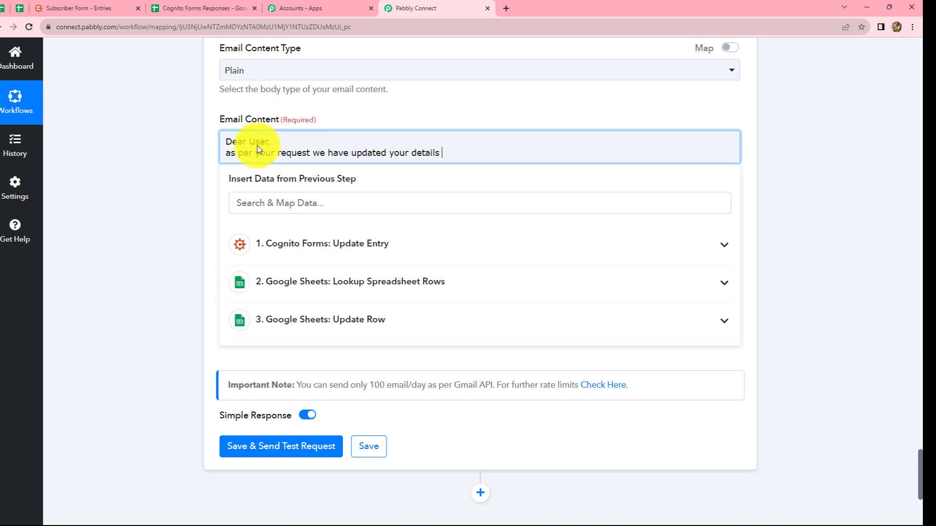
text( .)
key(Return)
text(Your new details are:)
key(Return)
- Add a "Name:" line to the email content, mapped to Name FirstAndLast from the Cognito Forms step
text(N)
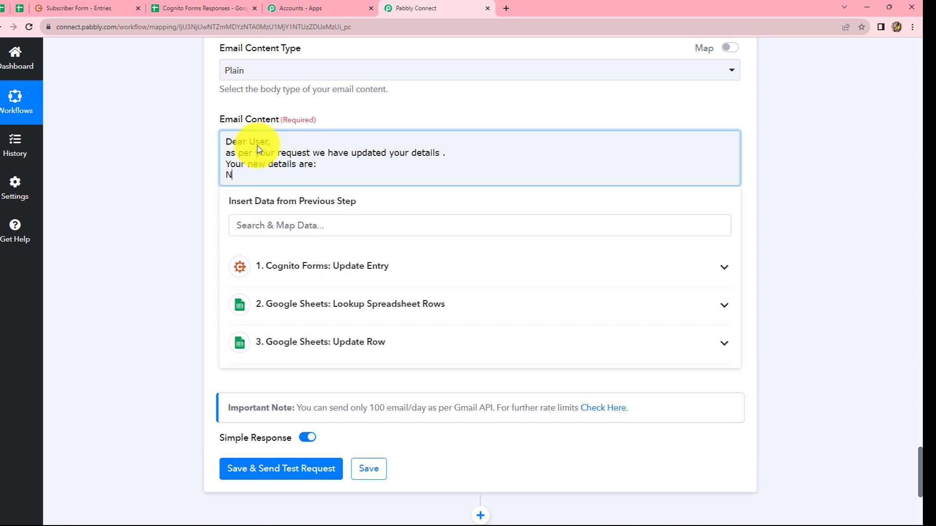
text(ame:)
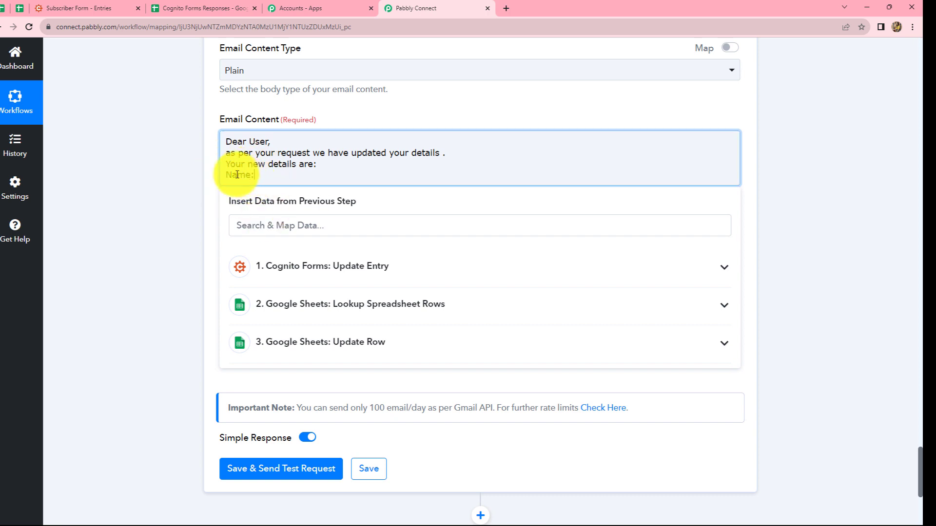
click(318, 277)
scroll(362, 349, down, 1)
click(366, 372)
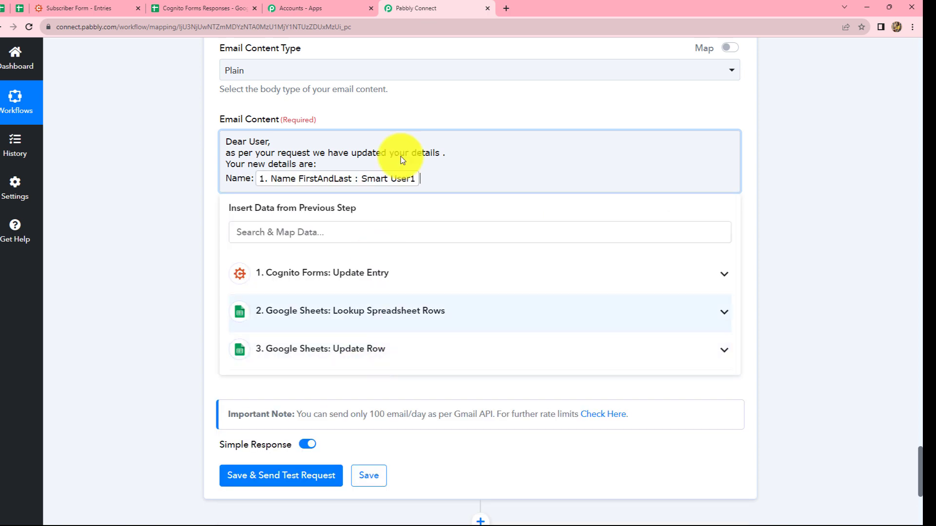
- Add an "Email:" line to the email content, mapped to the Cognito Forms step's Email rather than Entry User Email
key(Return)
text(Email:)
click(385, 284)
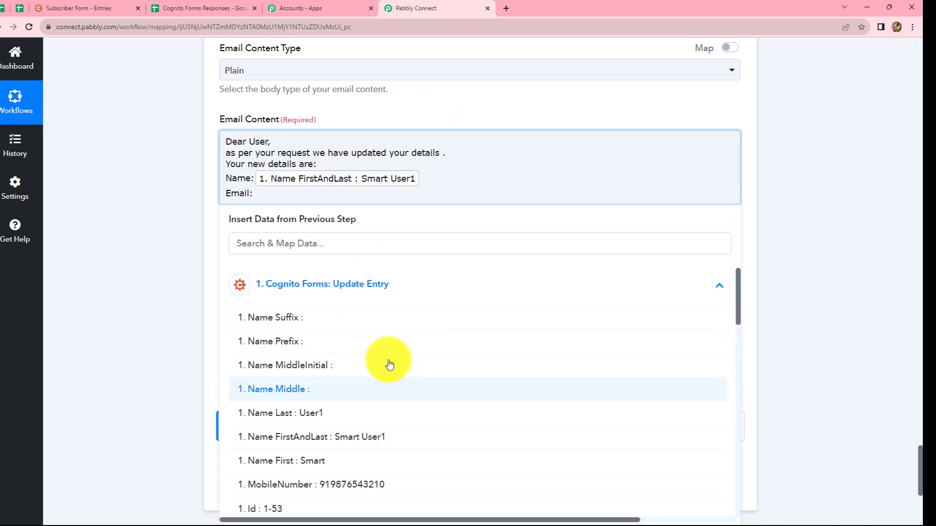
click(324, 242)
text(emai)
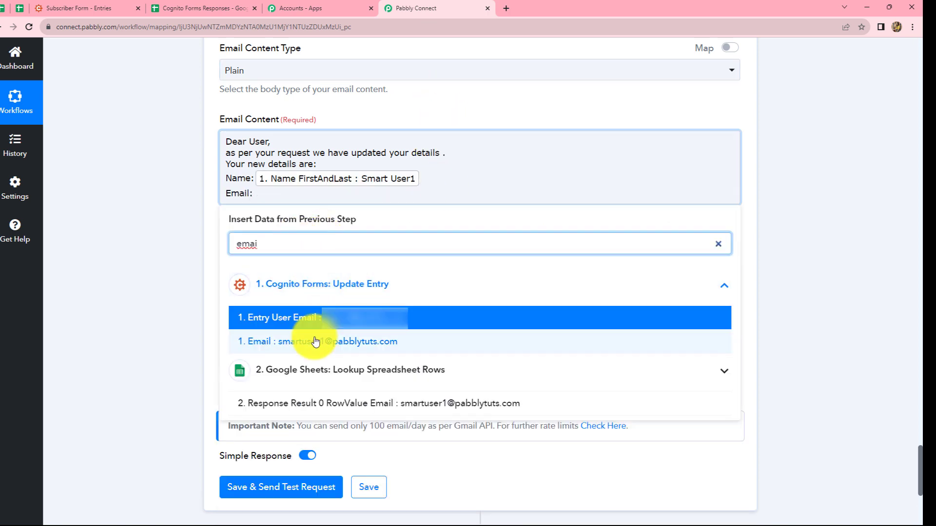
click(315, 341)
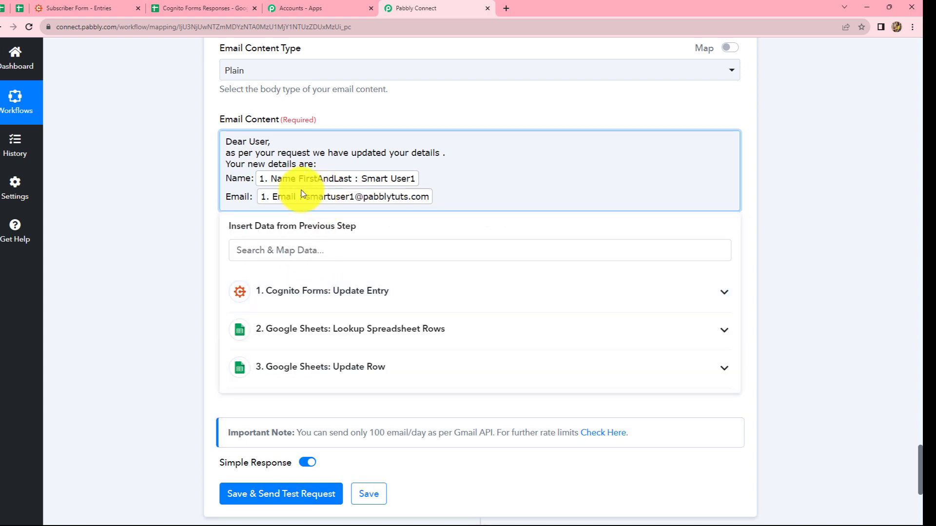
- Add a "Contact Number:" line to the email content, mapped to MobileNumber from the Cognito Forms step
key(Return)
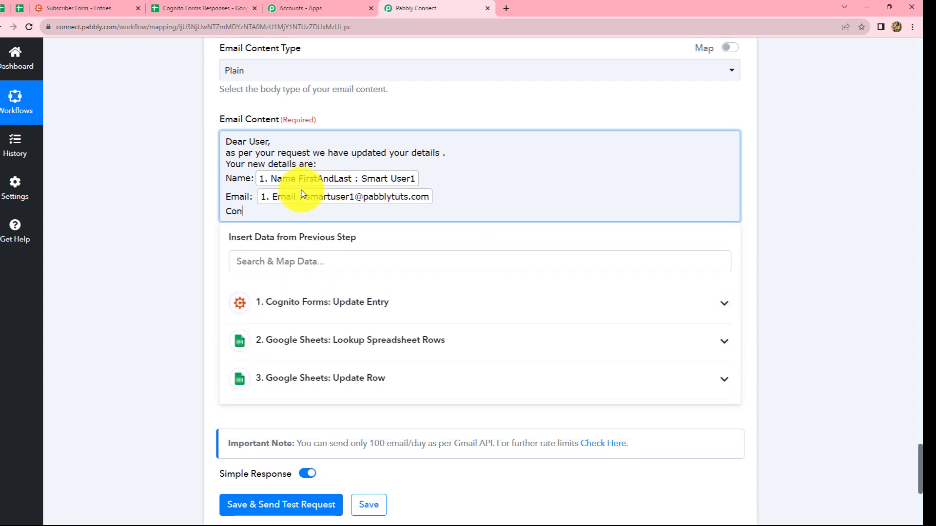
click(322, 302)
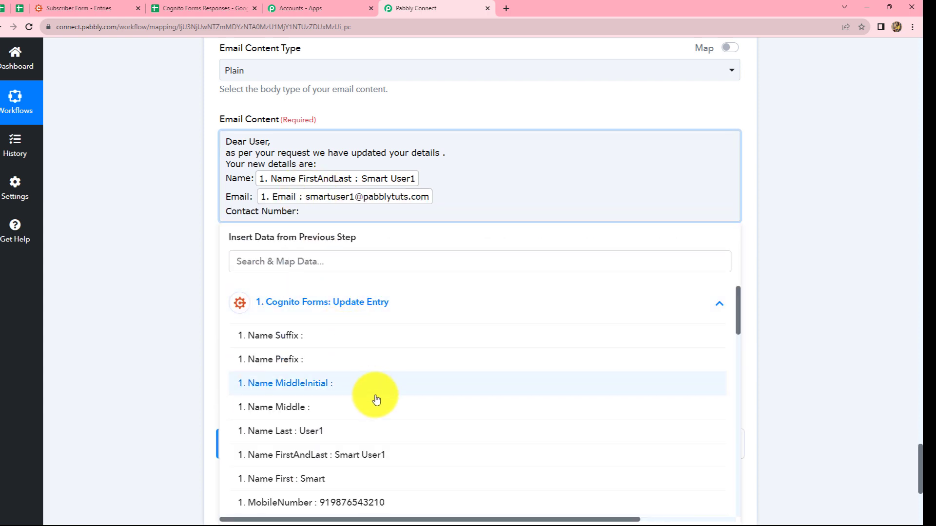
scroll(376, 390, down, 5)
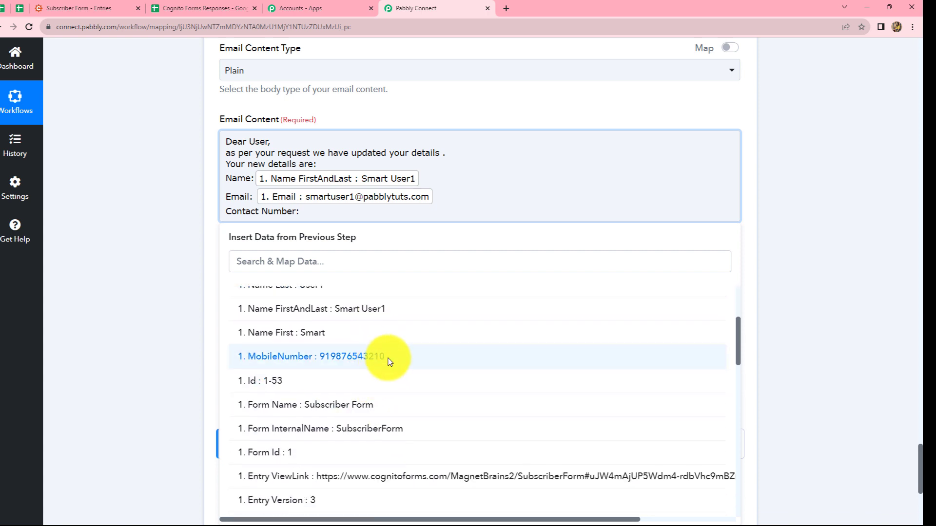
click(385, 358)
click(878, 215)
- Close the email content with "Thank You" after a blank line below the contact number
click(480, 214)
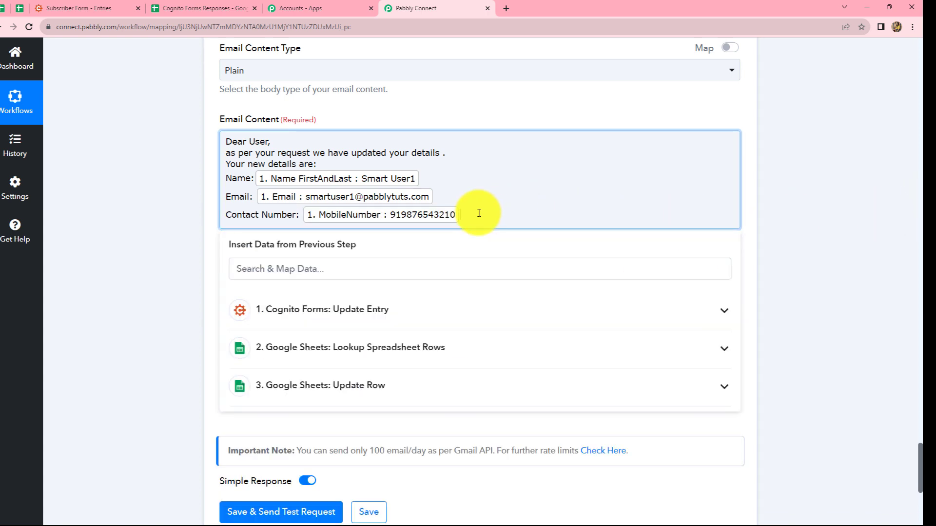
key(Return)
key(Return)
text(Thank You)
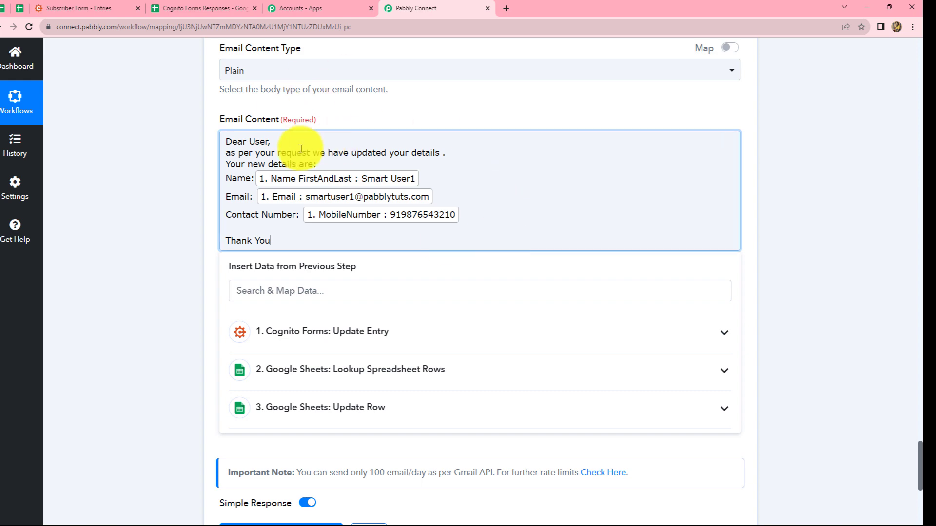
click(779, 242)
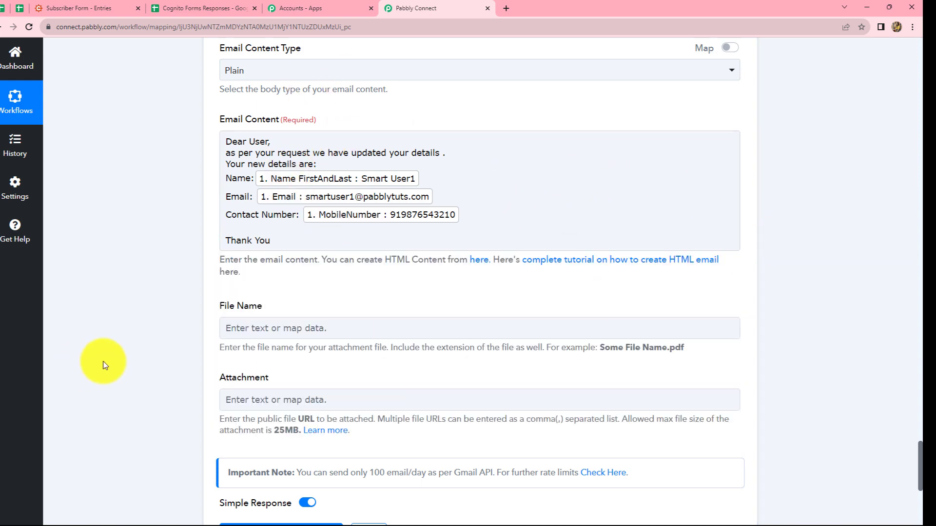
- Save the Send Email action, send a test request, and check the result status in the received response
scroll(168, 355, down, 3)
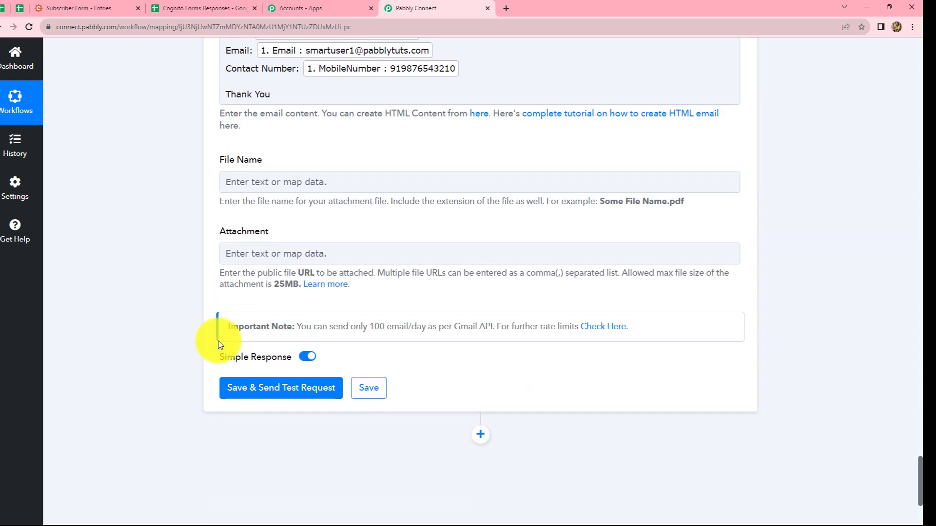
click(243, 389)
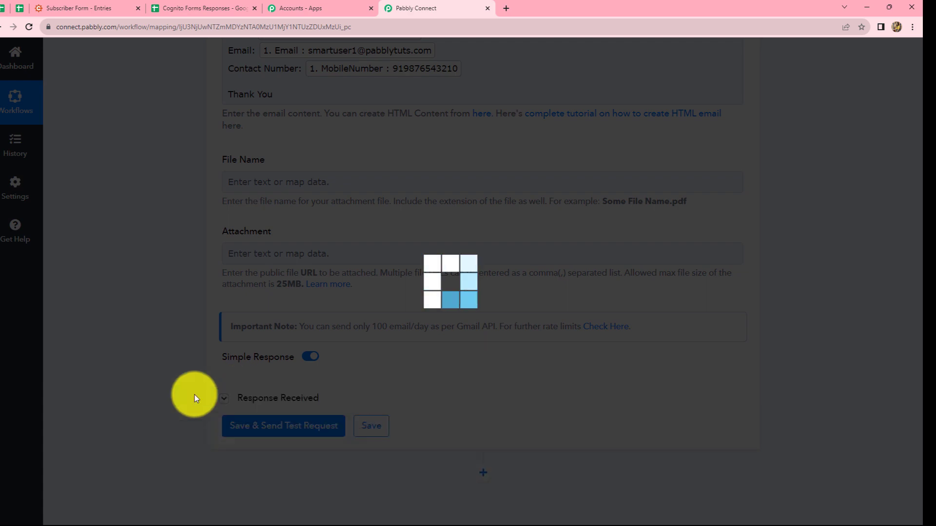
scroll(892, 424, down, 3)
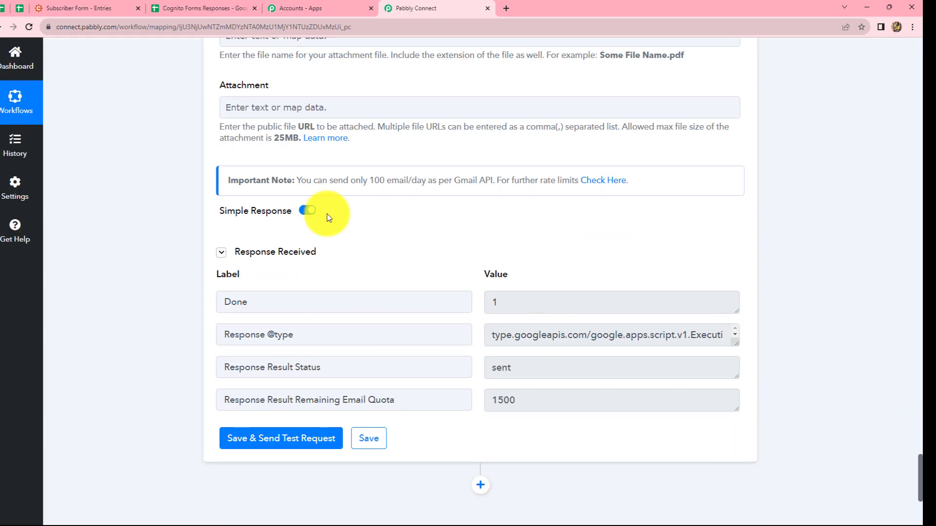
click(502, 374)
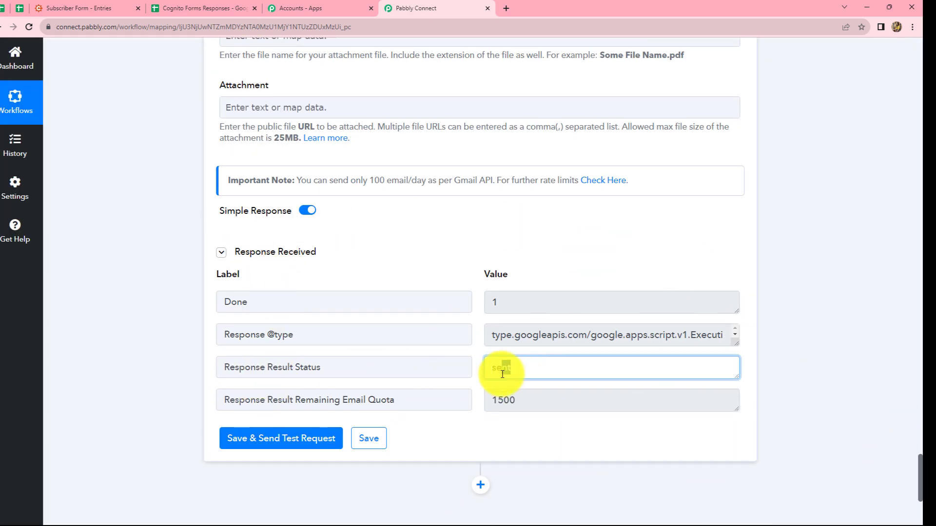
drag(502, 373, 487, 376)
click(818, 346)
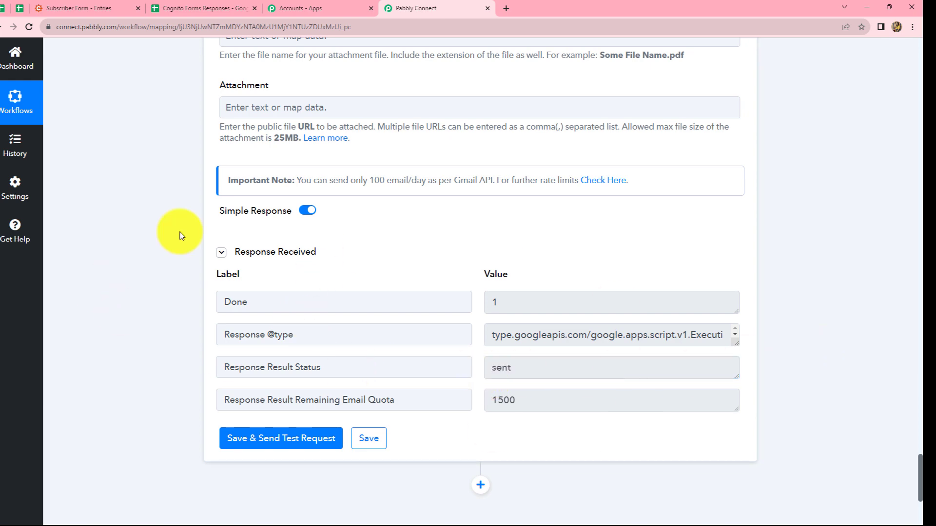
scroll(495, 309, up, 7)
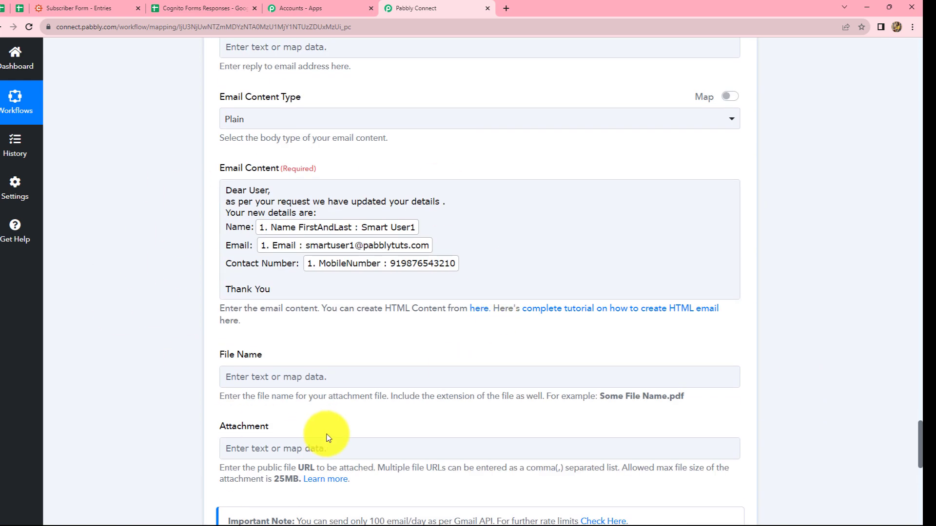
- Review the recipient mapping of the Send Email action, switch to Gmail, and read the received "Updated Entry" test email
scroll(331, 431, up, 10)
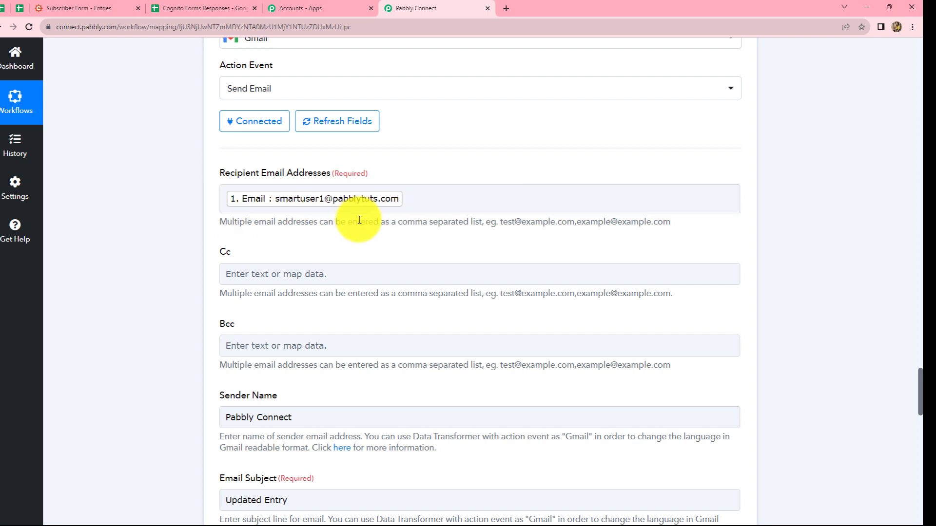
key(alt+Tab)
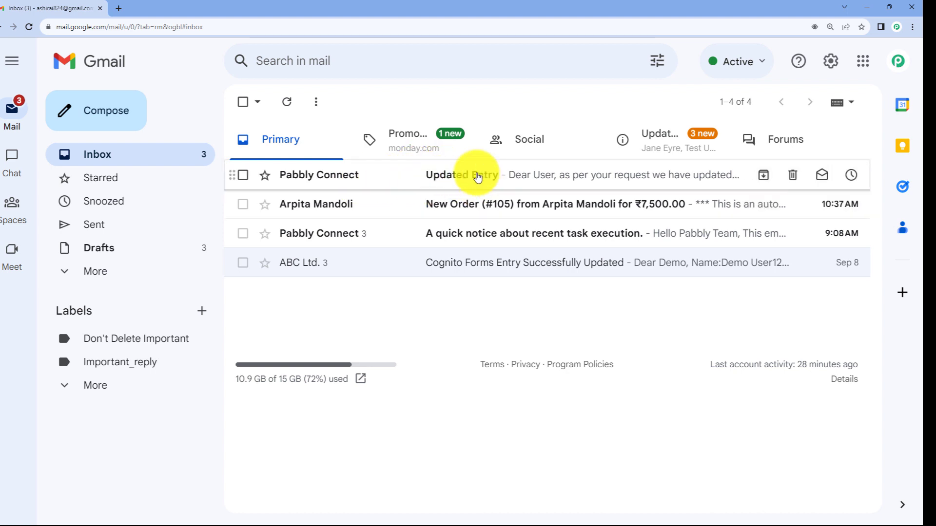
click(404, 177)
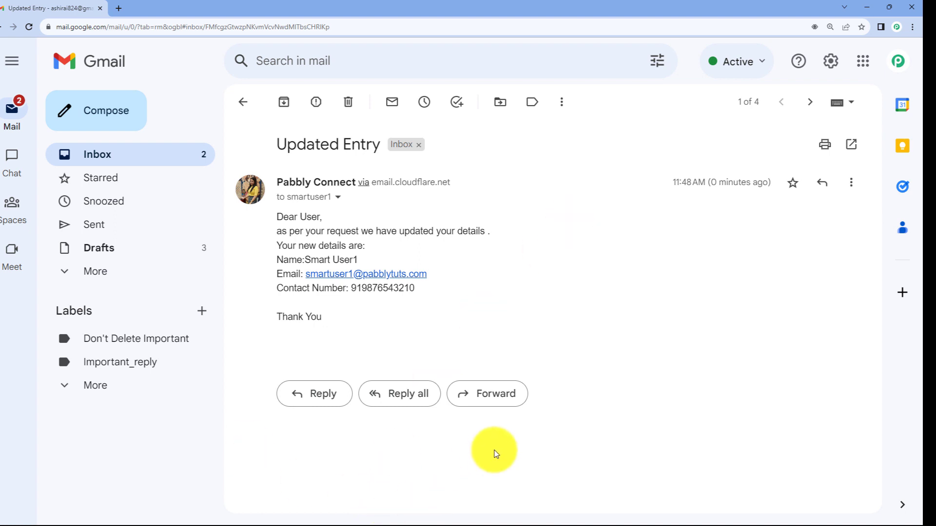
click(866, 7)
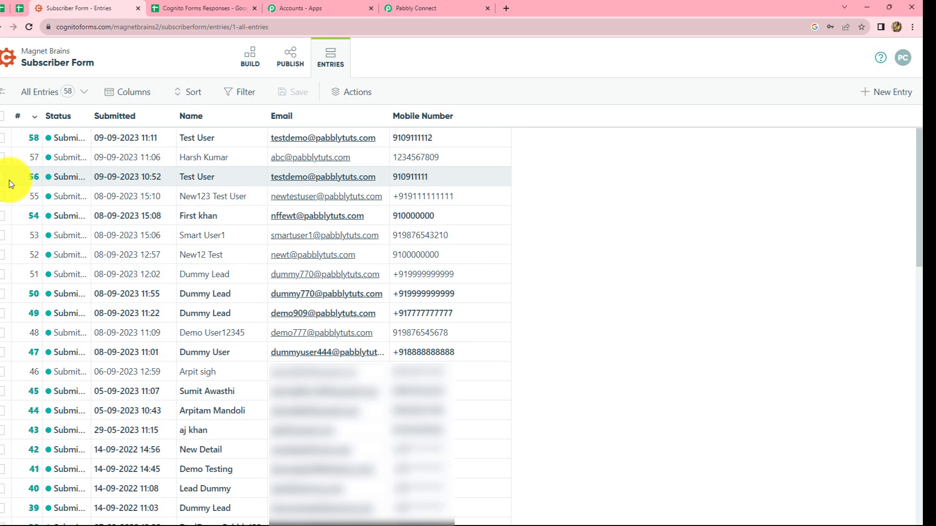
- Check the Cognito Forms Responses sheet for entry 57, and update that entry in the Subscriber Form entries with a new mobile number
click(178, 7)
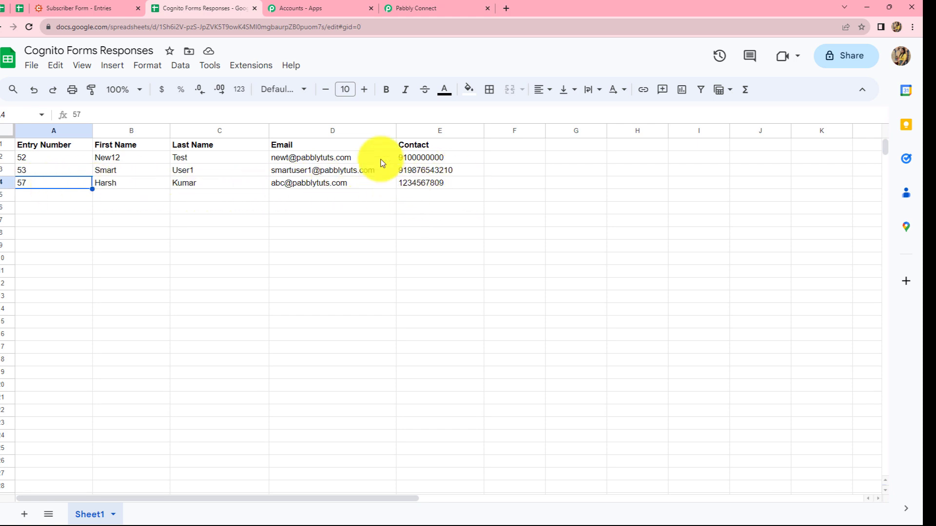
click(70, 8)
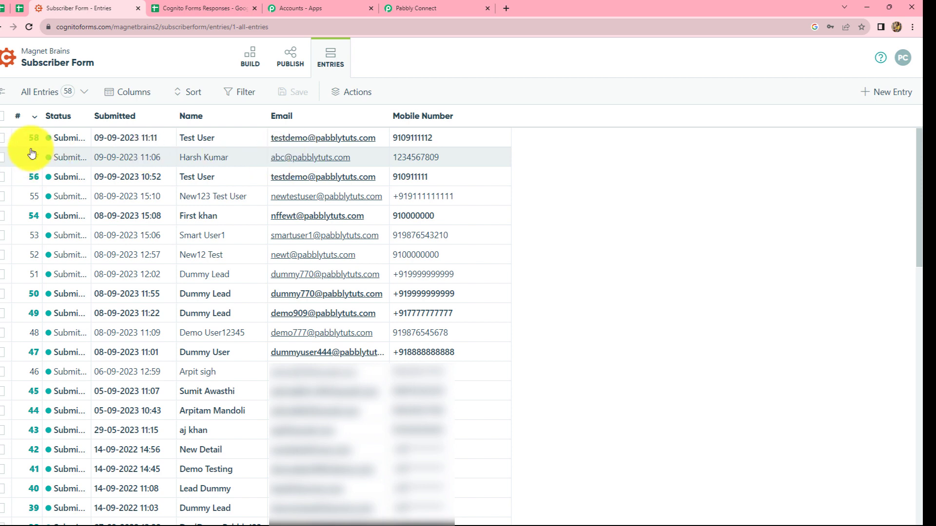
click(239, 159)
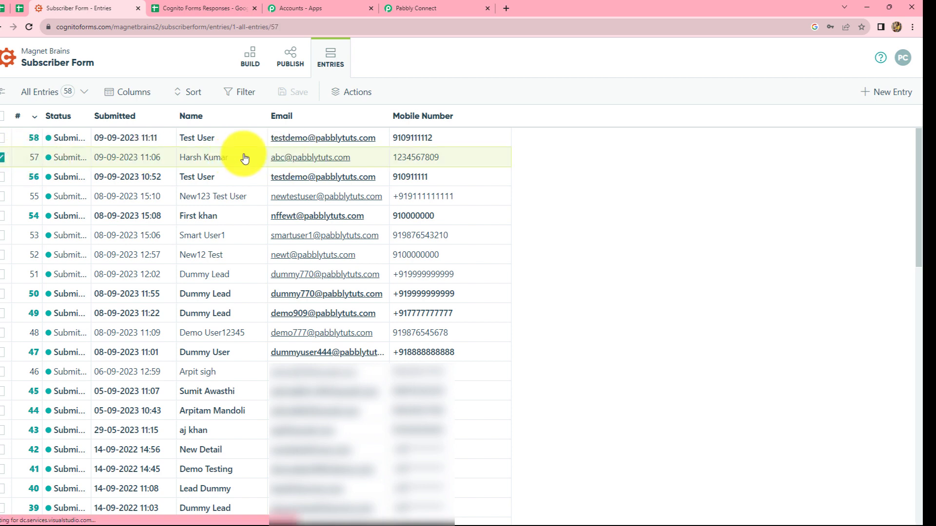
click(549, 343)
text(0)
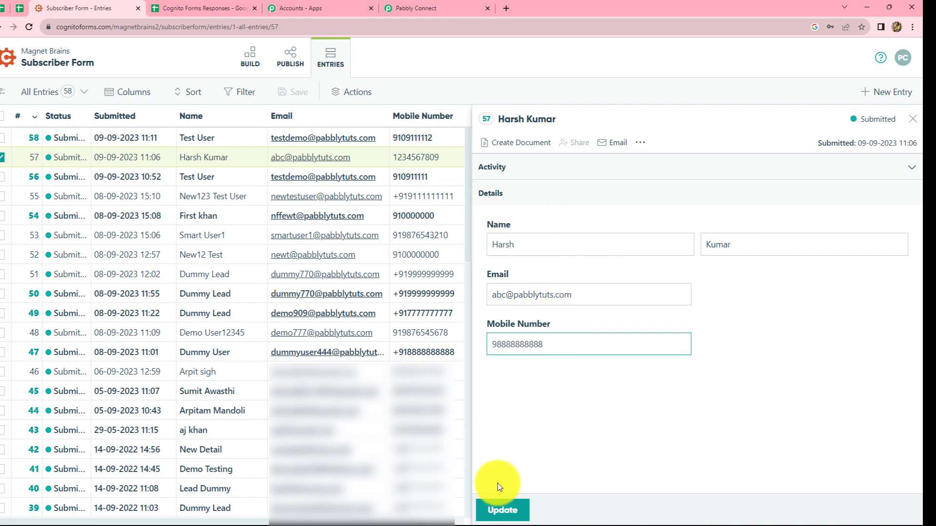
click(500, 509)
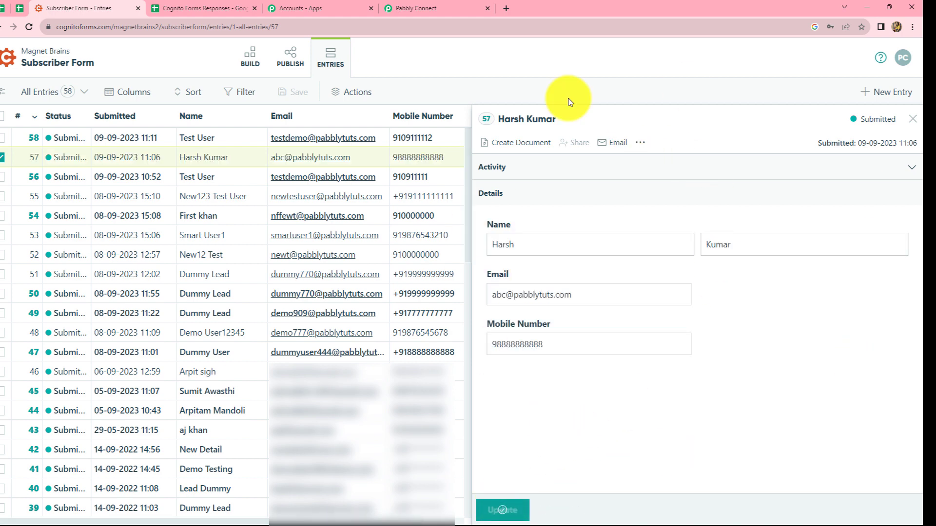
click(915, 118)
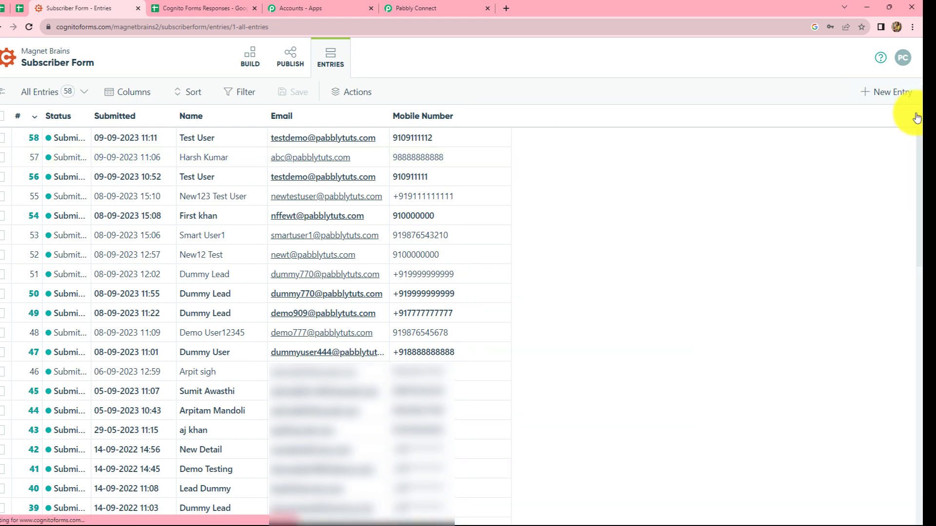
- Check entry 57's row in the Cognito Forms Responses sheet and read the newest "Updated Entry" email in Gmail
click(188, 6)
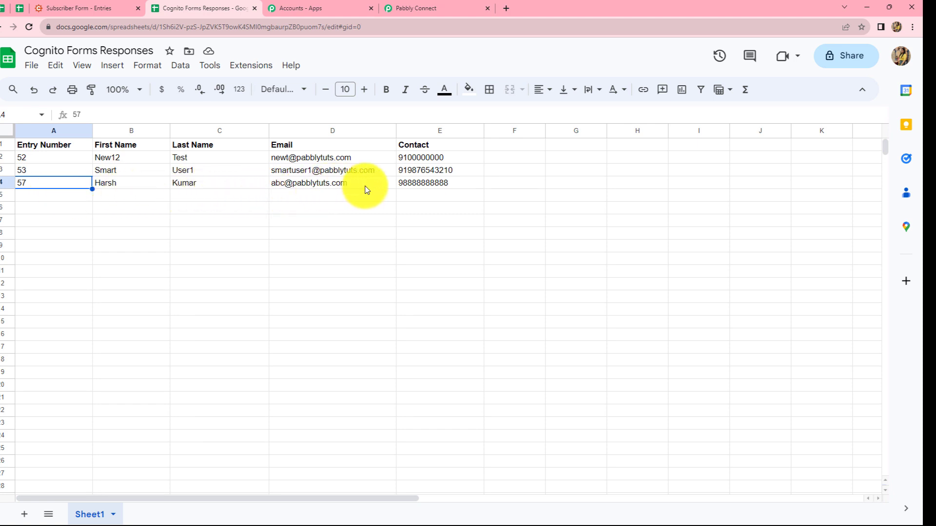
click(289, 185)
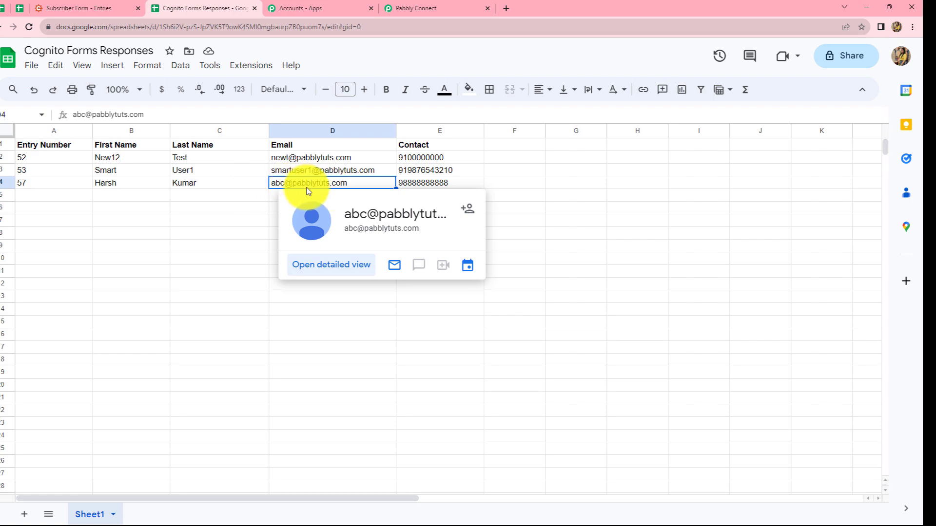
key(alt+Tab)
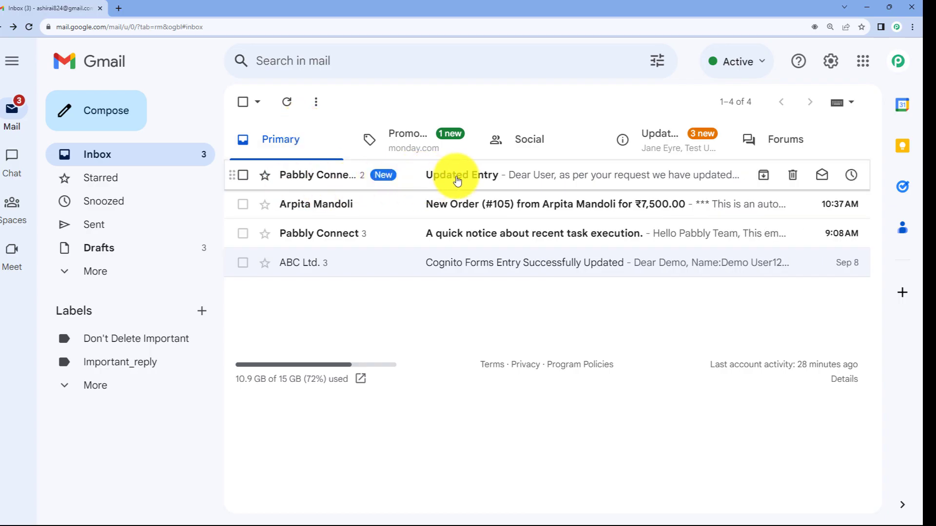
click(419, 177)
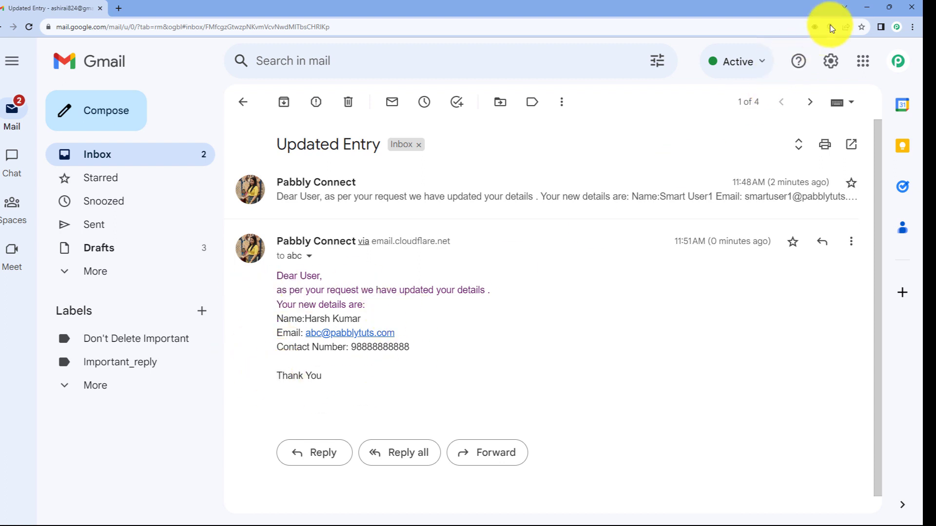
click(866, 8)
- Return to the Pabbly Connect workflow, collapse the Cognito Forms trigger, and review the sequence from trigger to Gmail action
click(395, 7)
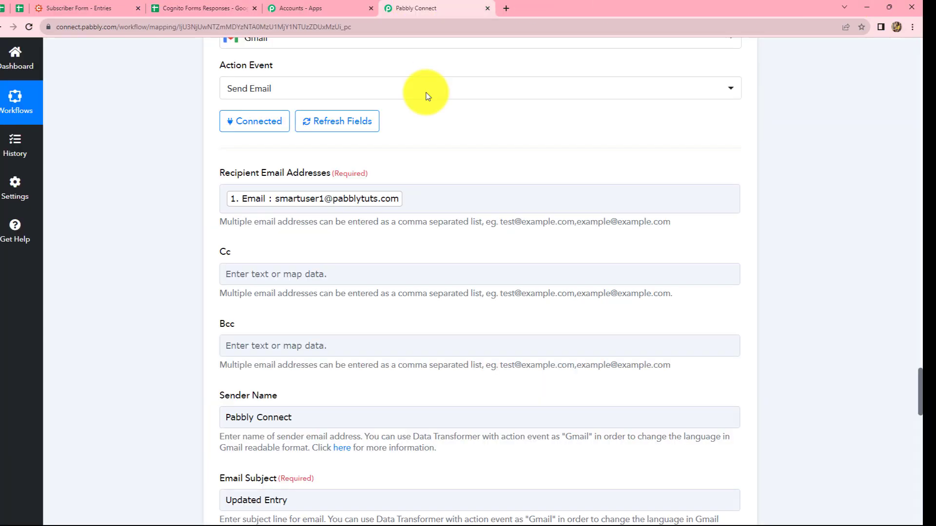
scroll(634, 244, up, 10)
click(738, 238)
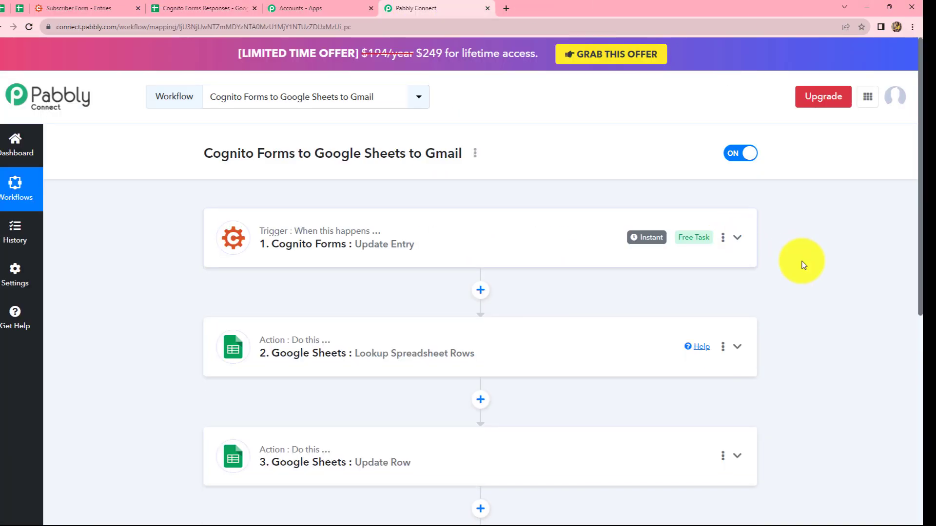
scroll(801, 261, down, 3)
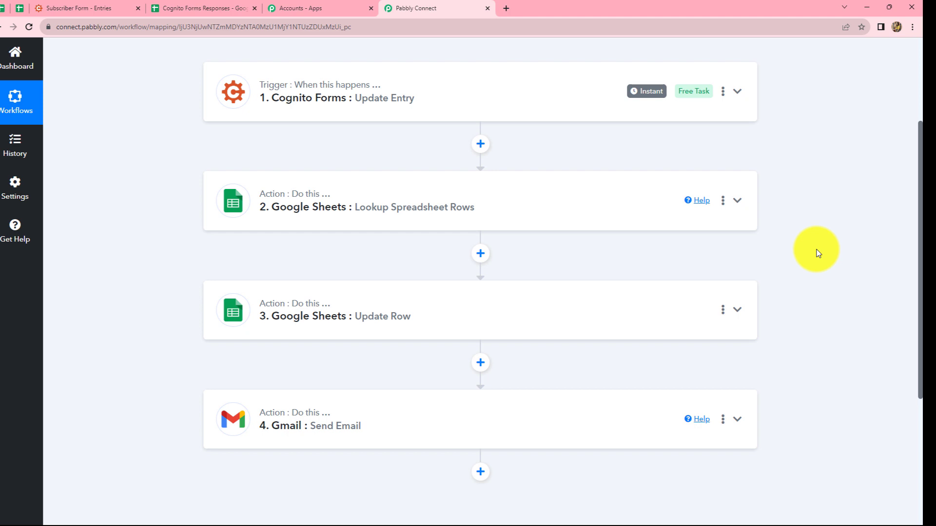